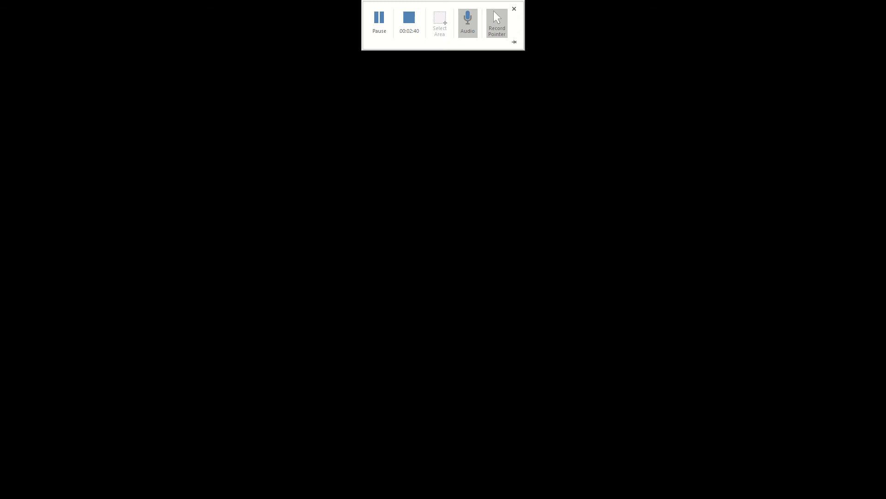
{"action": "left_click", "coordinate": [376, 26]}
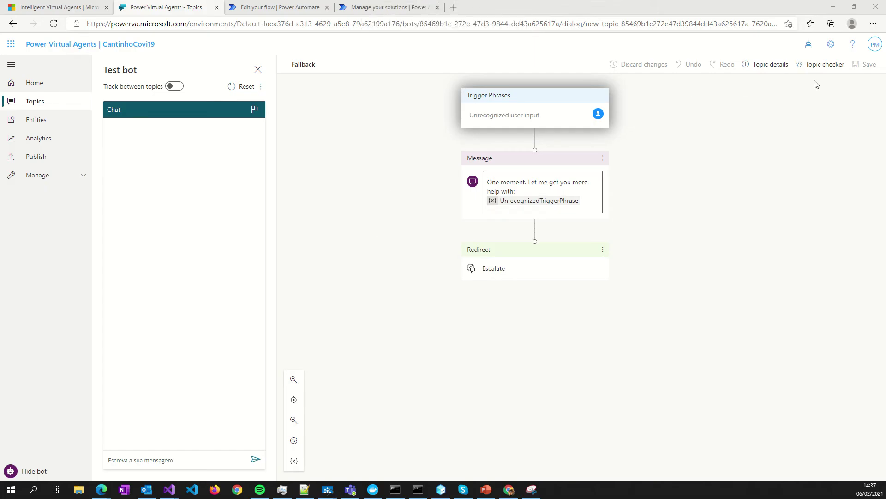
Delete the existing Fallback topic through the bot's System fallback settings.
{"action": "left_click", "coordinate": [831, 45]}
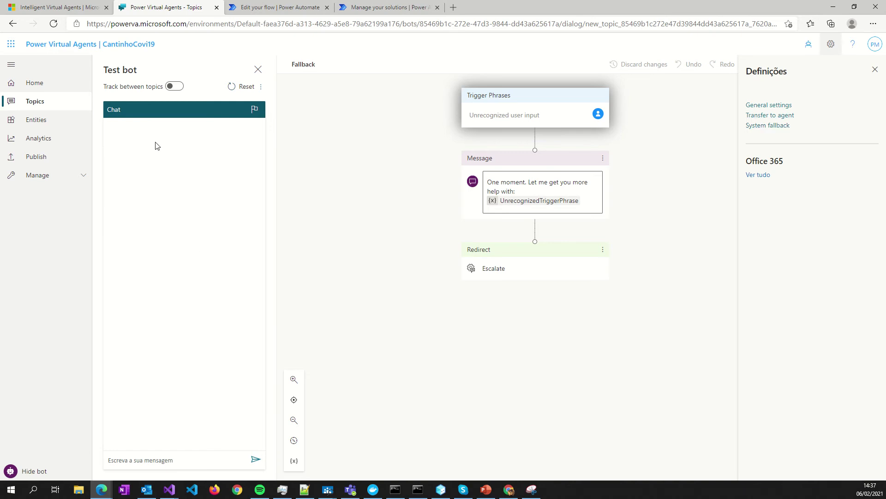
{"action": "left_click", "coordinate": [45, 103]}
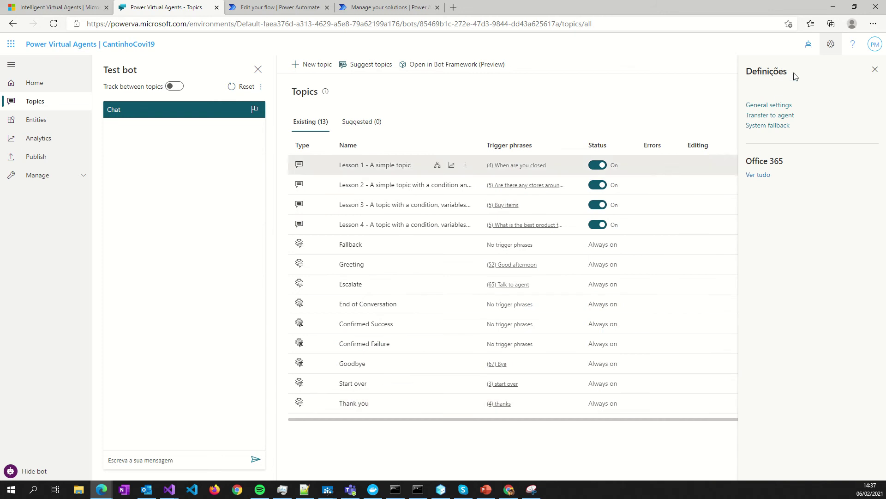
{"action": "left_click", "coordinate": [833, 48]}
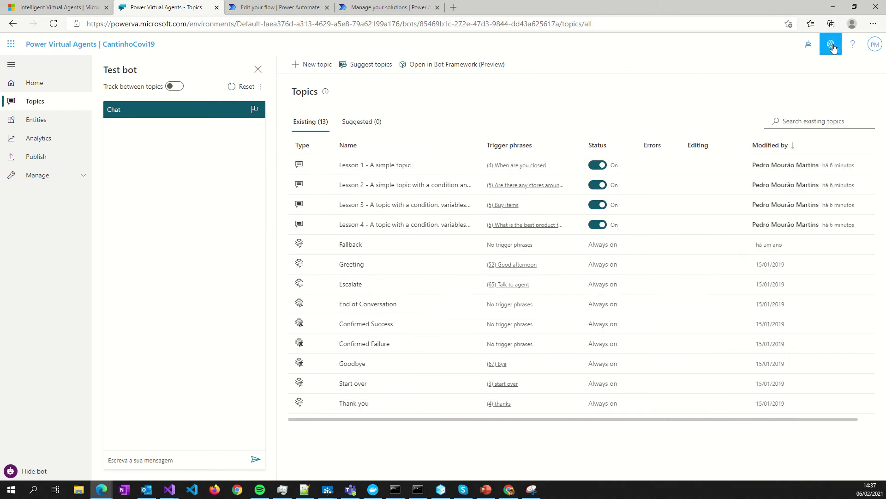
{"action": "left_click", "coordinate": [833, 47]}
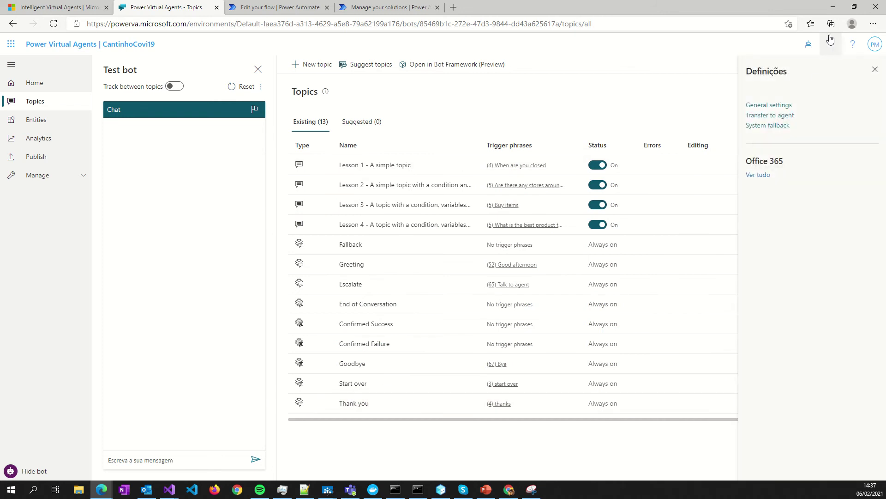
{"action": "left_click", "coordinate": [767, 125]}
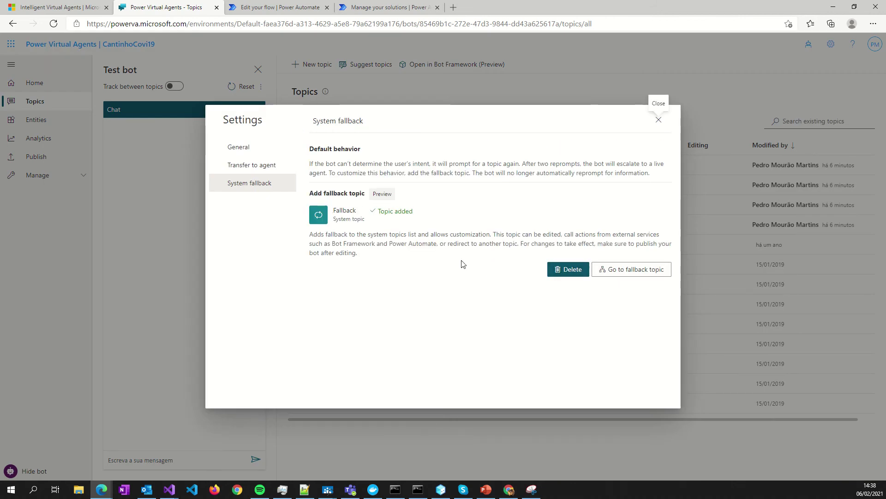
{"action": "left_click", "coordinate": [569, 269]}
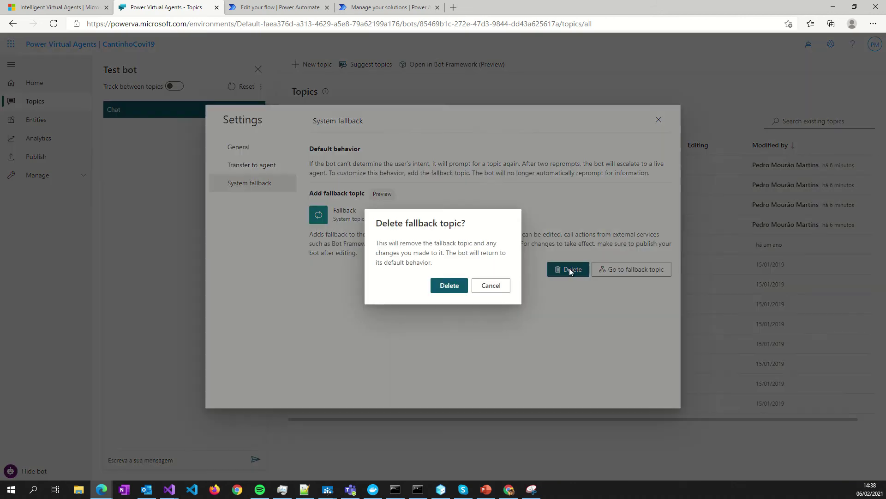
{"action": "left_click", "coordinate": [448, 285]}
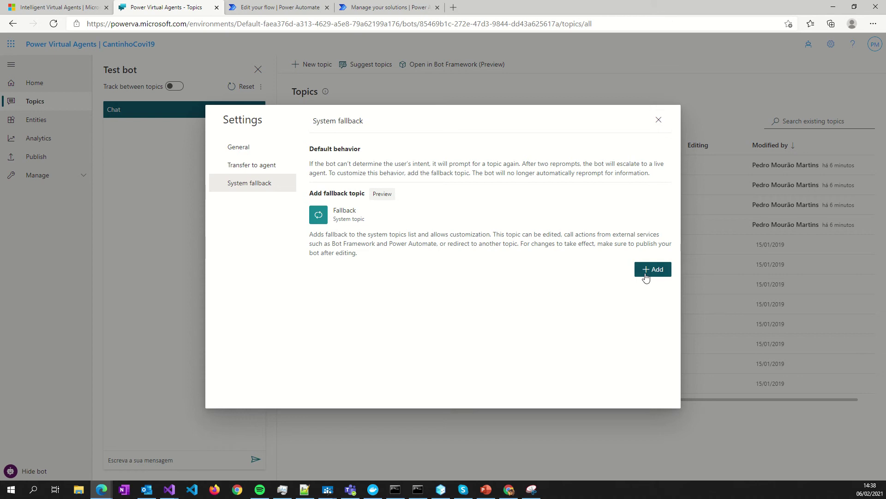
Add the Fallback system topic to the bot and open it on the authoring canvas.
{"action": "left_click_drag", "start_coordinate": [310, 238], "coordinate": [372, 255]}
{"action": "left_click", "coordinate": [398, 232]}
{"action": "left_click_drag", "start_coordinate": [408, 232], "coordinate": [548, 263]}
{"action": "left_click", "coordinate": [521, 277]}
{"action": "left_click", "coordinate": [653, 269]}
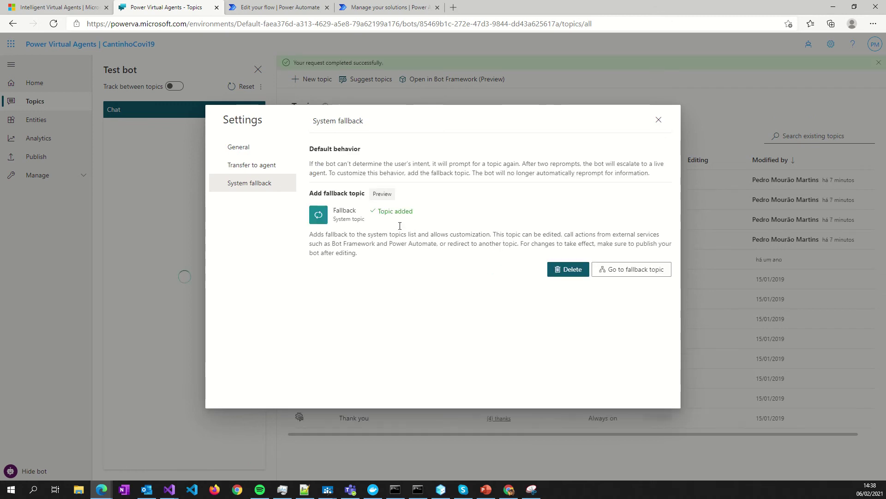
{"action": "left_click", "coordinate": [650, 274]}
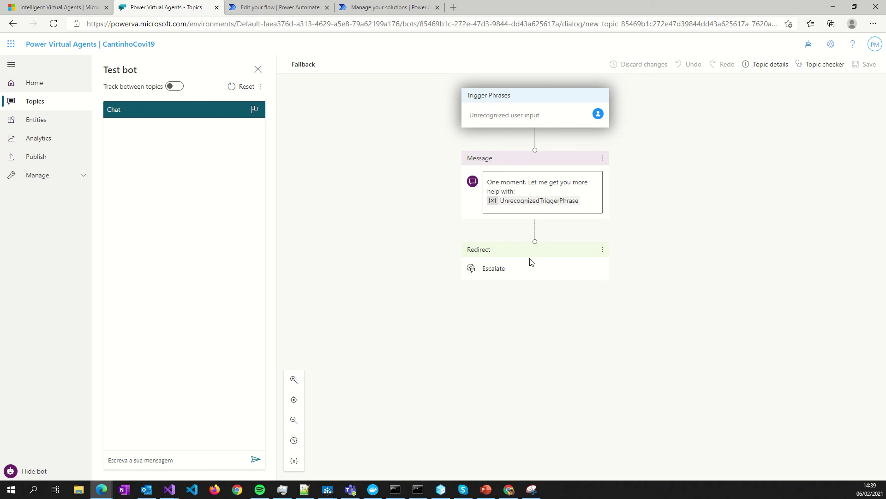
Delete the Escalate redirect node from the Fallback topic and open the list of callable actions below the message.
{"action": "left_click", "coordinate": [602, 250]}
{"action": "left_click", "coordinate": [628, 250]}
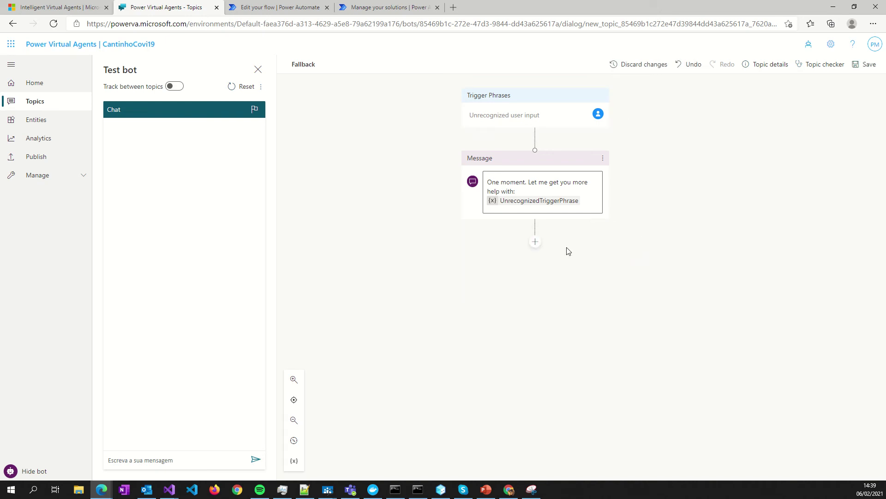
{"action": "left_click", "coordinate": [534, 248]}
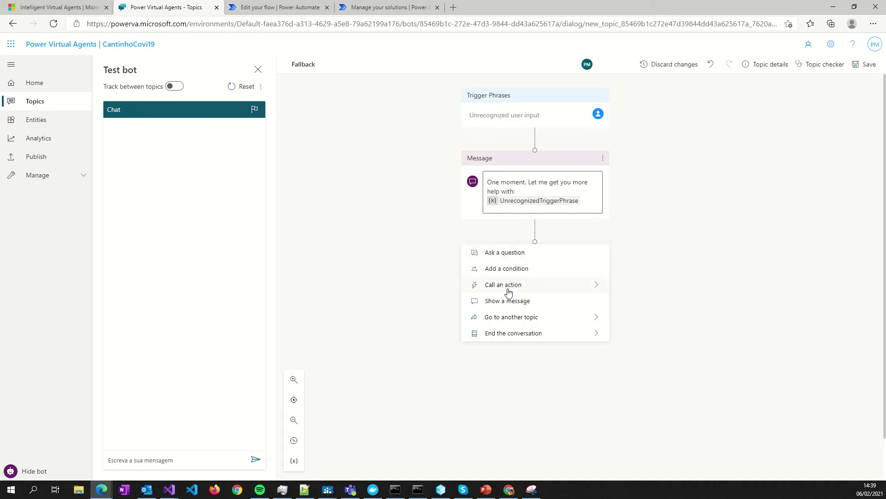
{"action": "left_click", "coordinate": [589, 289]}
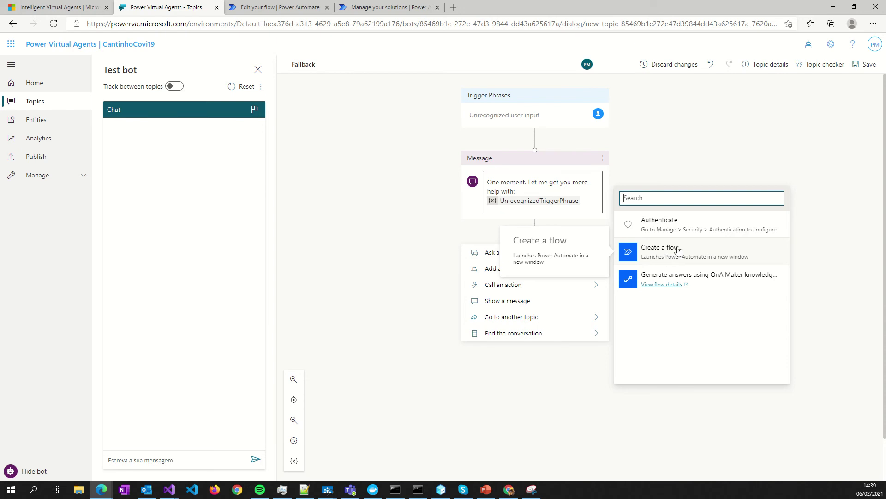
Switch to Power Automate and go to the page for creating a flow, ready to search its resources.
{"action": "left_click", "coordinate": [259, 7]}
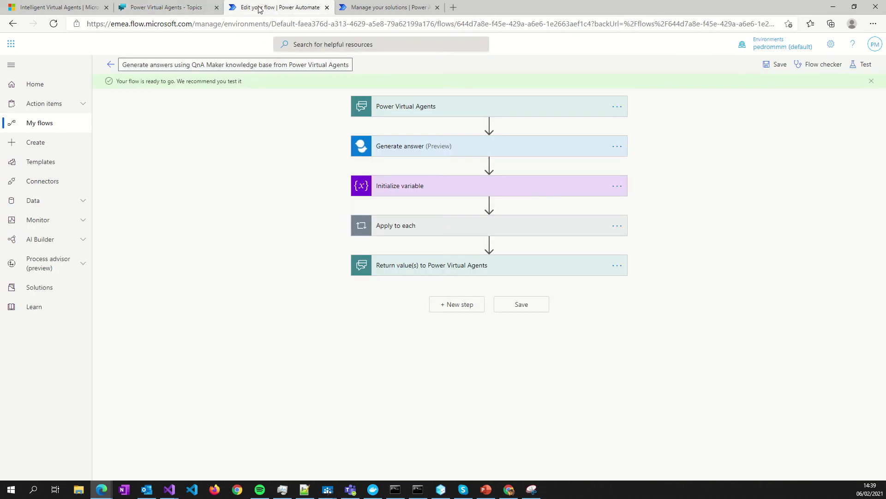
{"action": "left_click", "coordinate": [39, 146]}
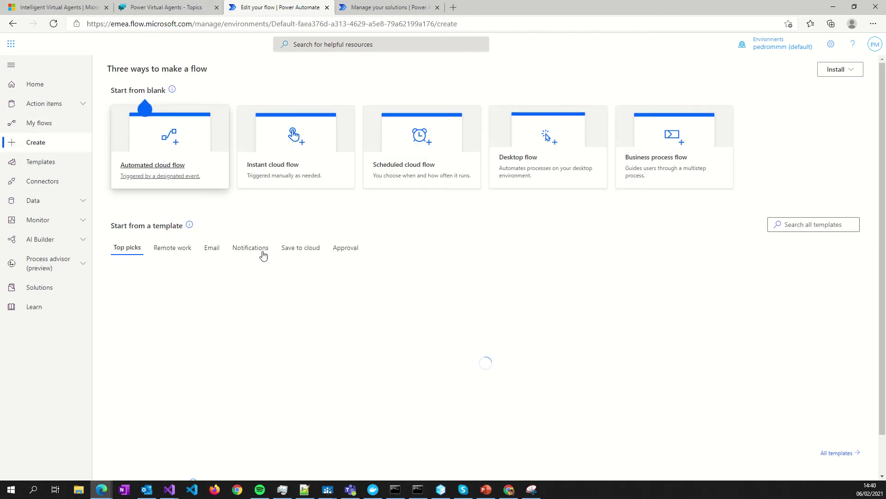
{"action": "left_click", "coordinate": [326, 46]}
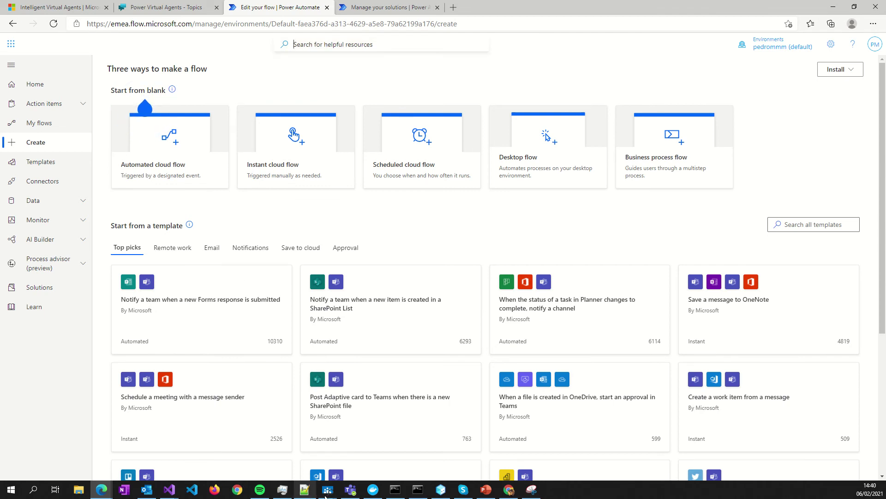
Switch to the PowerPoint presentation and copy the text "Generate answer using QnA Maker" from slide 4.
{"action": "left_click", "coordinate": [485, 490]}
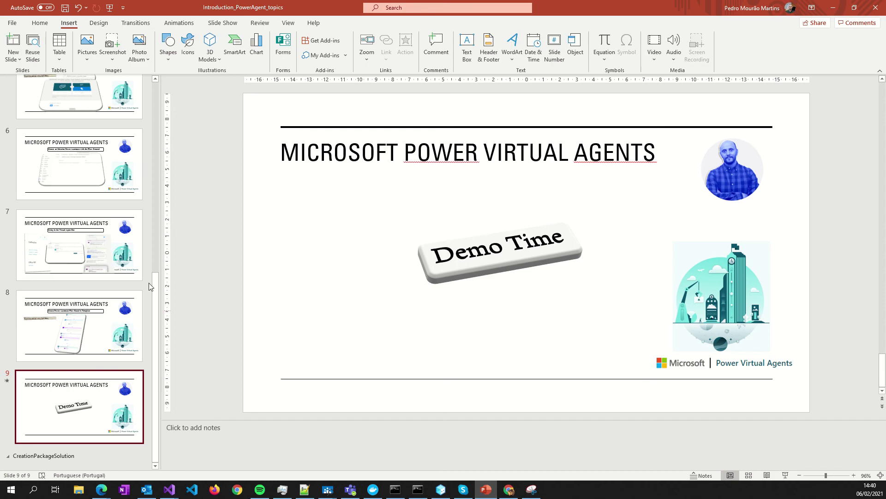
{"action": "left_click", "coordinate": [83, 227]}
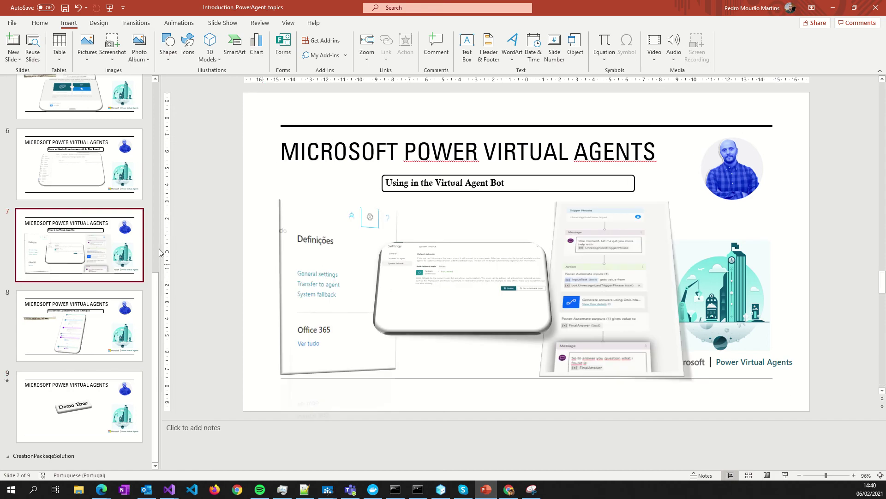
{"action": "scroll", "coordinate": [100, 232], "scroll_direction": "up", "scroll_amount": 3}
{"action": "left_click", "coordinate": [93, 176]}
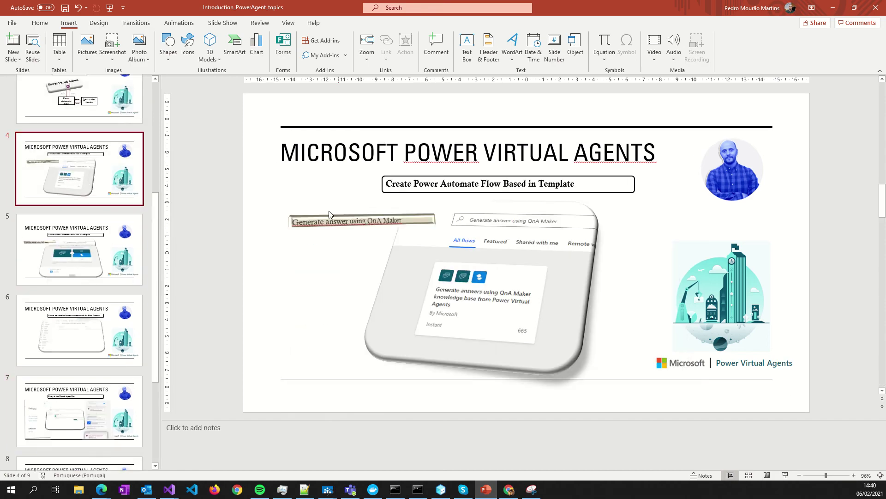
{"action": "triple_click", "coordinate": [319, 222]}
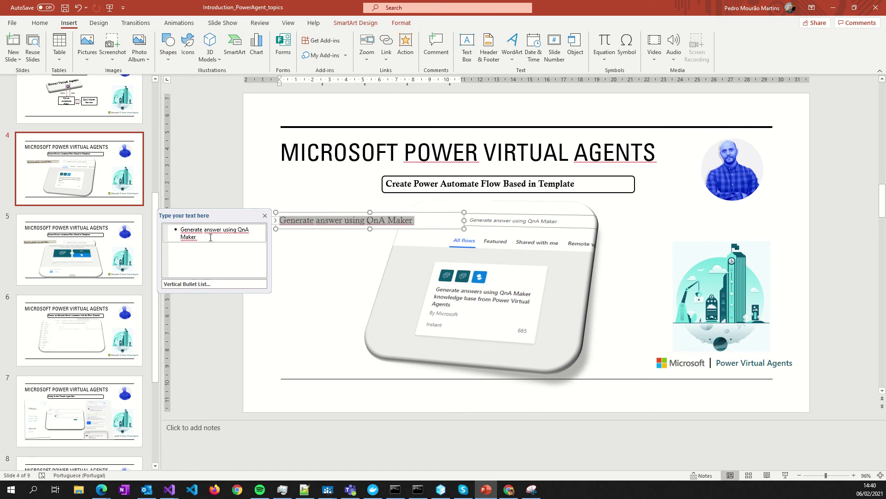
{"action": "left_click", "coordinate": [196, 236]}
{"action": "triple_click", "coordinate": [195, 230]}
{"action": "key", "text": "ctrl+c"}
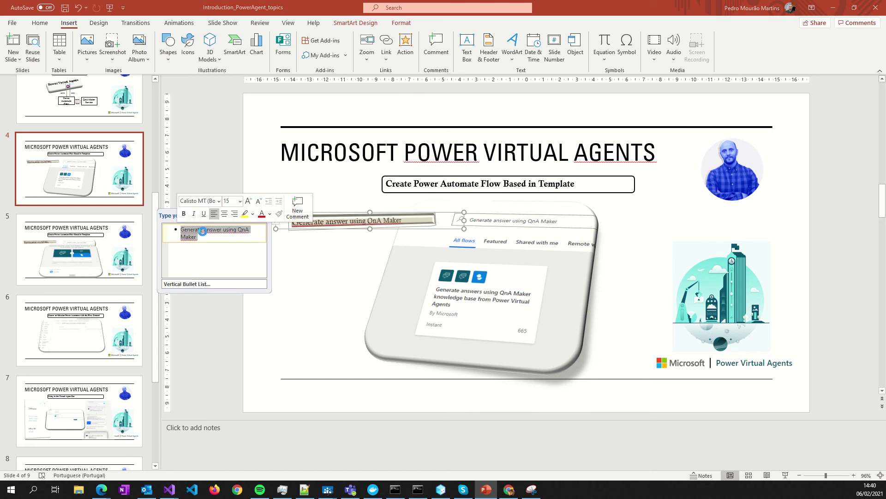
Return to Power Automate, search for "Generate answer using QnA Maker" and open the matching Power Virtual Agents template.
{"action": "left_click", "coordinate": [833, 8]}
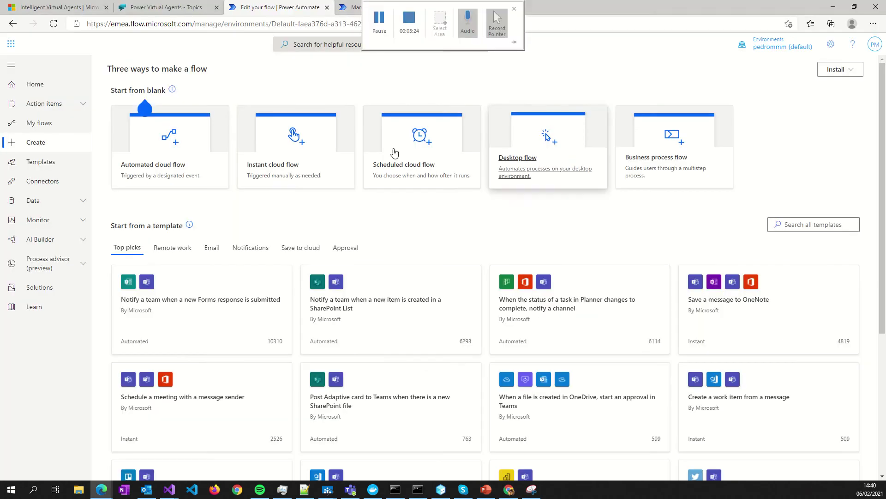
{"action": "left_click", "coordinate": [343, 45]}
{"action": "key", "text": "ctrl+v"}
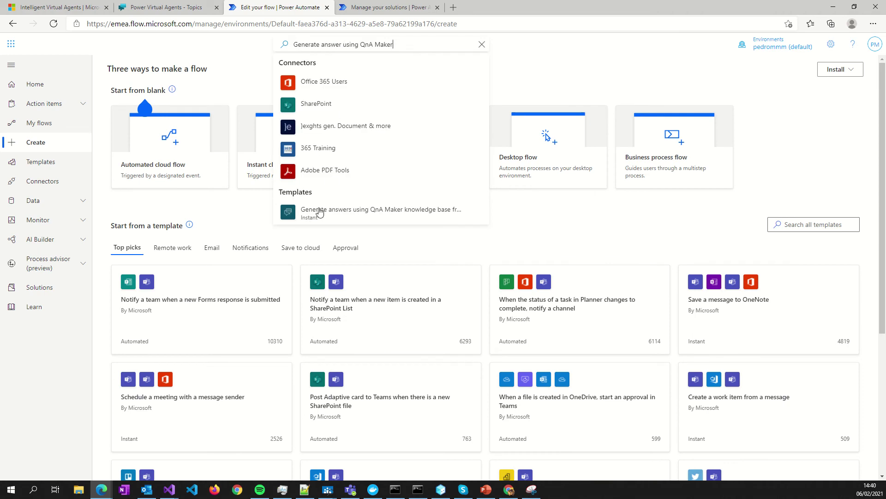
{"action": "left_click", "coordinate": [364, 222]}
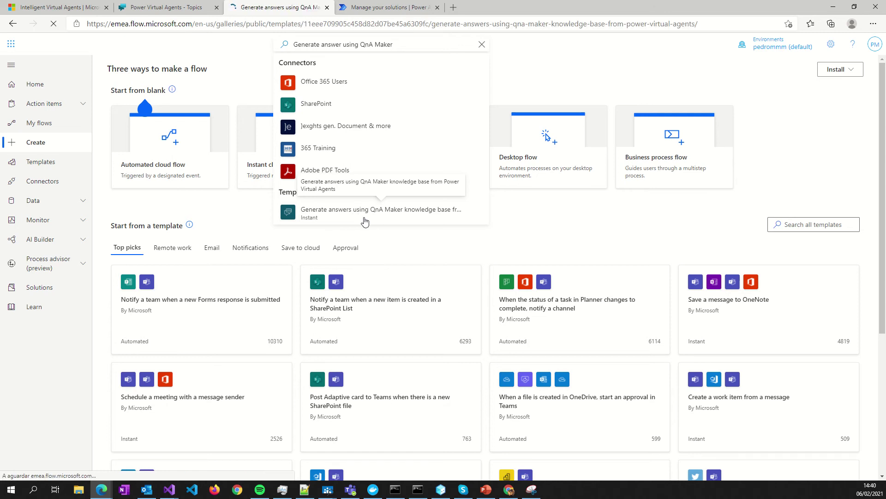
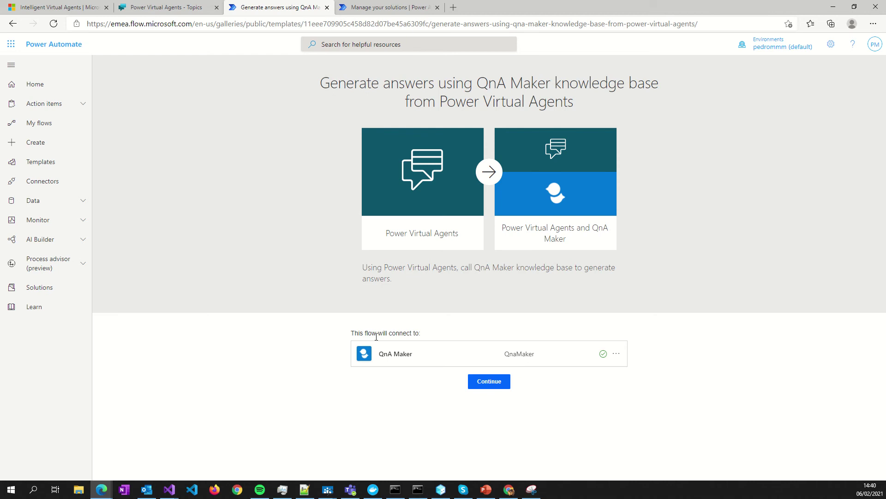
Continue with the template's QnA Maker connection to start a new flow from it.
{"action": "triple_click", "coordinate": [405, 332]}
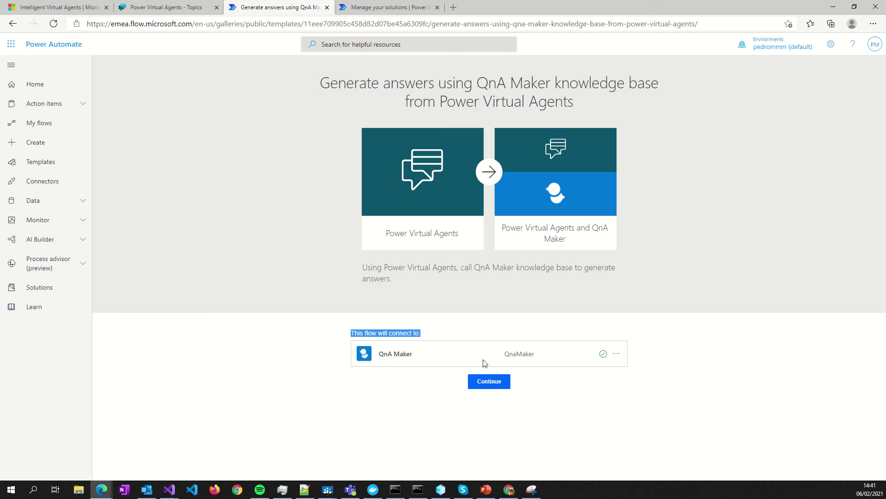
{"action": "left_click", "coordinate": [484, 383]}
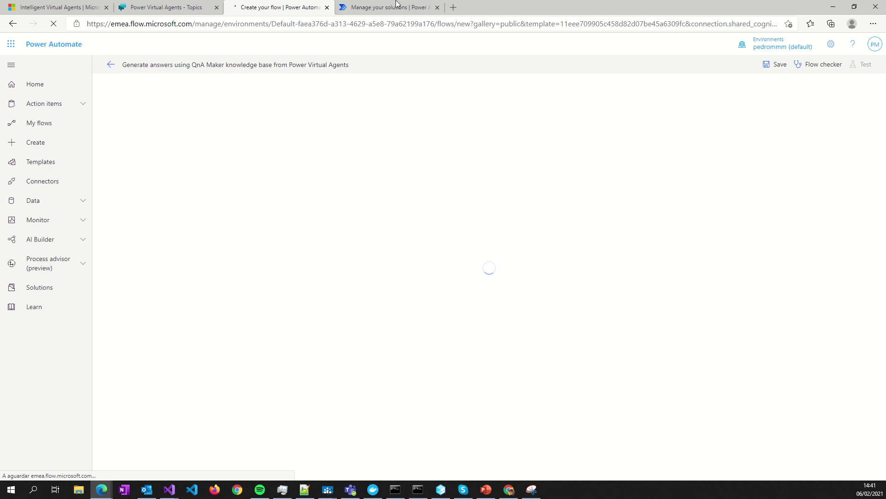
{"action": "mouse_move", "coordinate": [383, 2]}
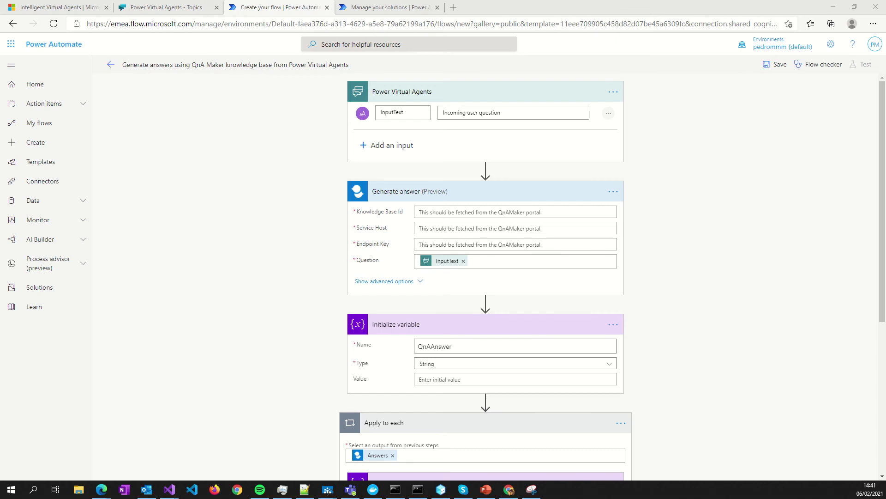
Check the QnA Maker knowledge base in Chrome, then review the template flow's steps from its inputs to its return value.
{"action": "left_click", "coordinate": [509, 489]}
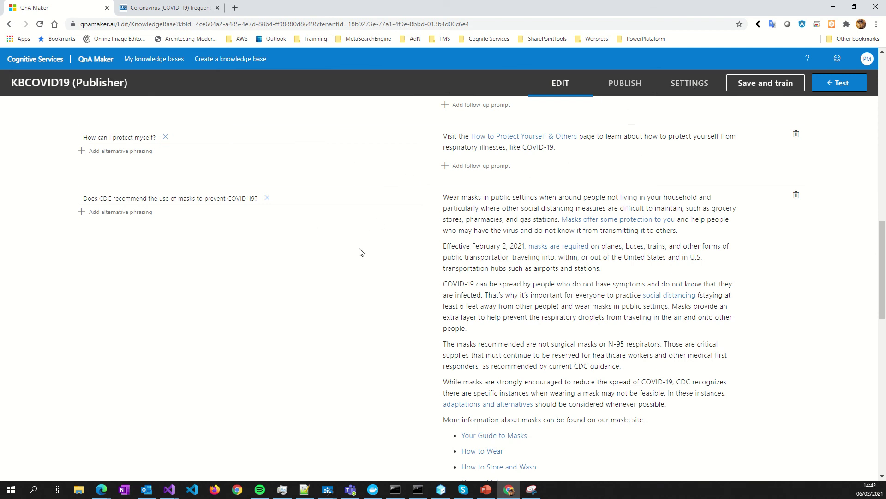
{"action": "left_click", "coordinate": [834, 8]}
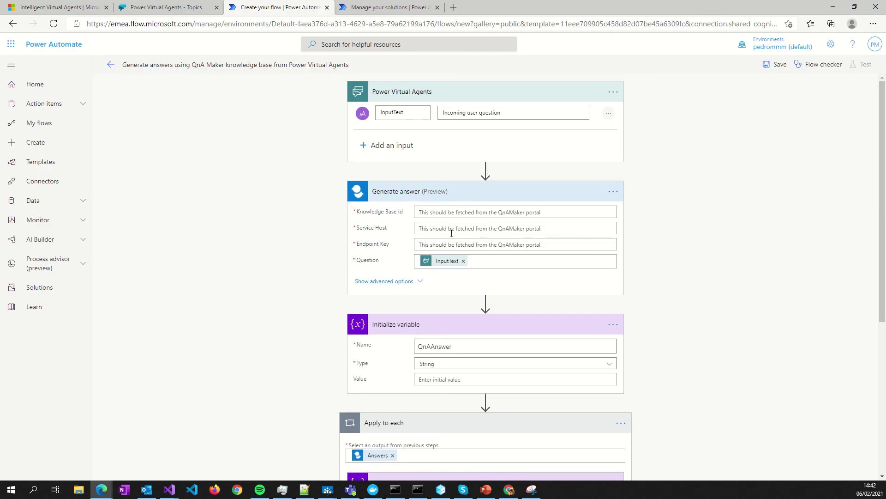
{"action": "scroll", "coordinate": [396, 283], "scroll_direction": "down", "scroll_amount": 3}
{"action": "scroll", "coordinate": [392, 304], "scroll_direction": "down", "scroll_amount": 3}
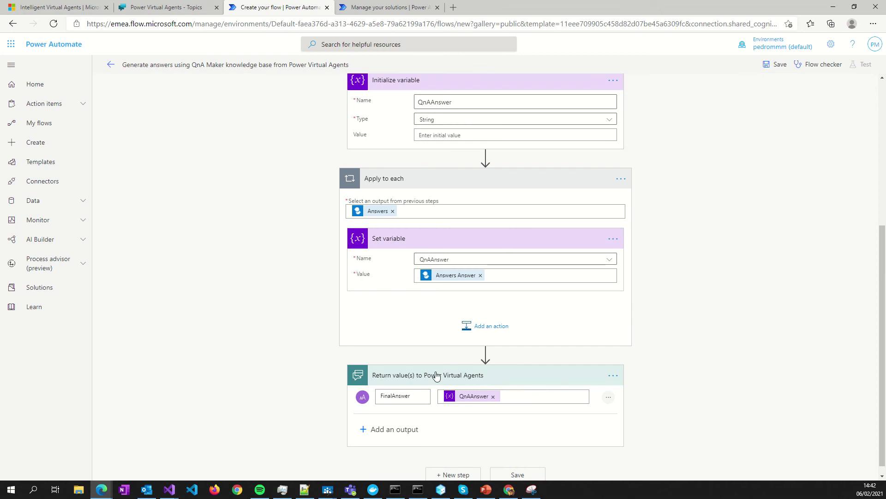
{"action": "scroll", "coordinate": [483, 420], "scroll_direction": "down", "scroll_amount": 2}
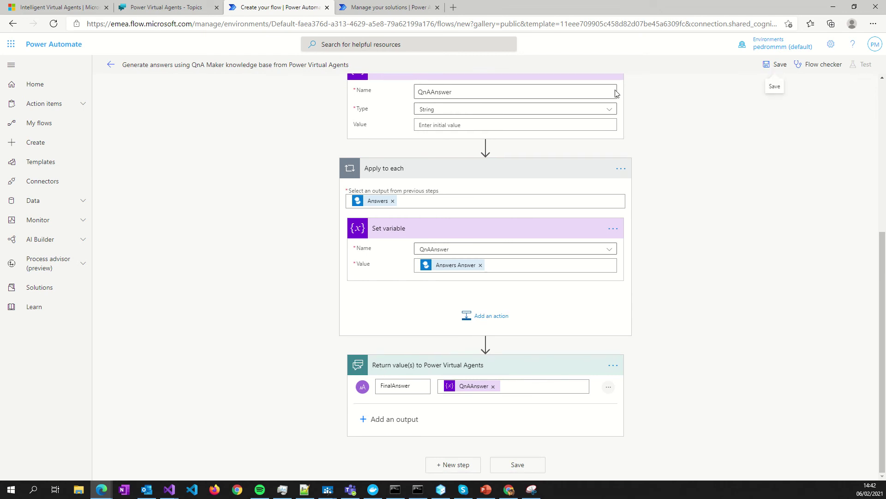
{"action": "scroll", "coordinate": [286, 118], "scroll_direction": "up", "scroll_amount": 5}
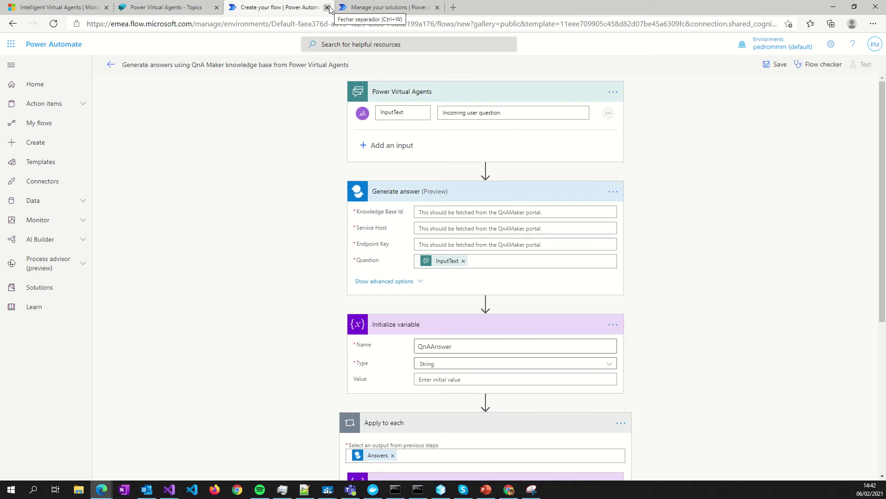
Close the unsaved template flow and open the list of solutions in Power Automate.
{"action": "left_click", "coordinate": [328, 8]}
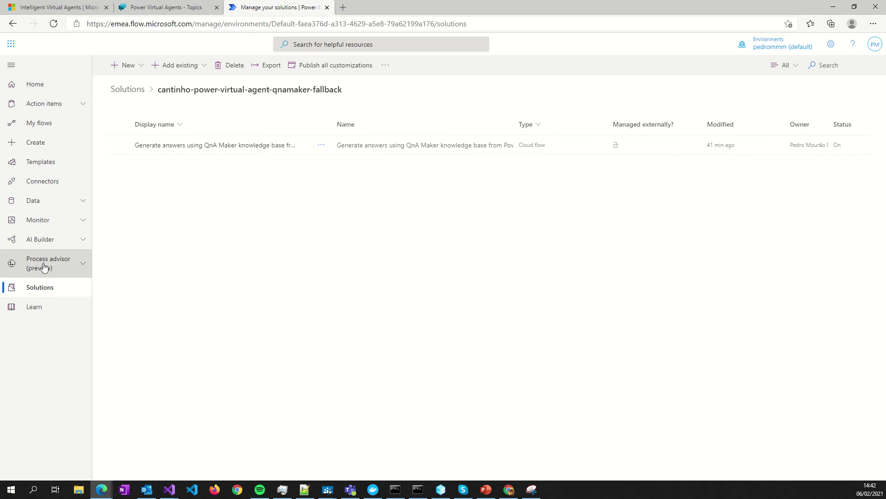
{"action": "left_click", "coordinate": [36, 288]}
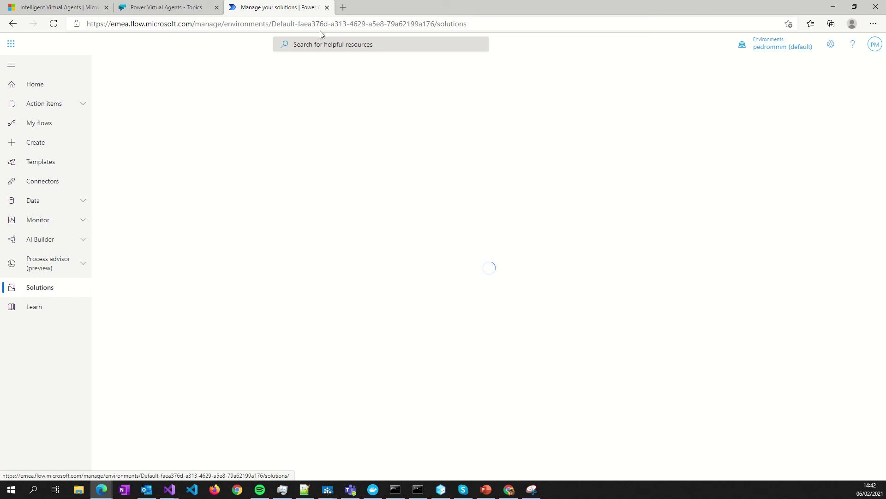
Create a new solution named cantinhocovid19 with CDS Default Publisher as its publisher.
{"action": "mouse_move", "coordinate": [379, 5]}
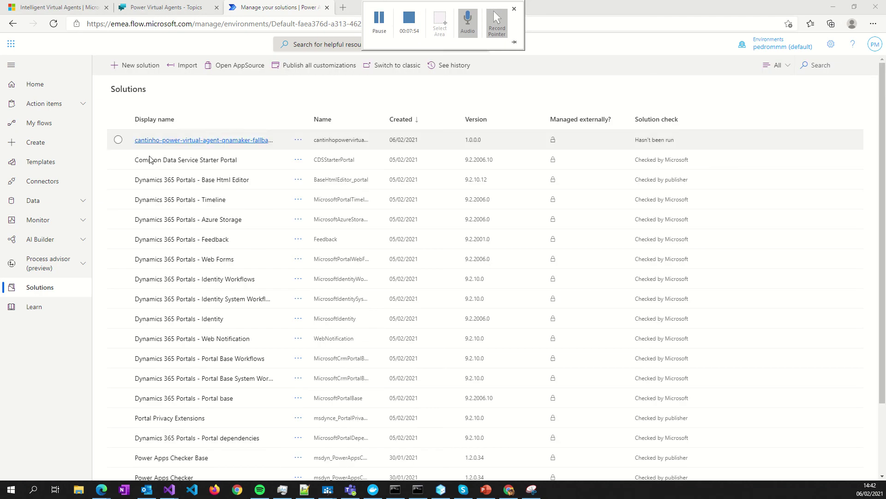
{"action": "left_click", "coordinate": [118, 140]}
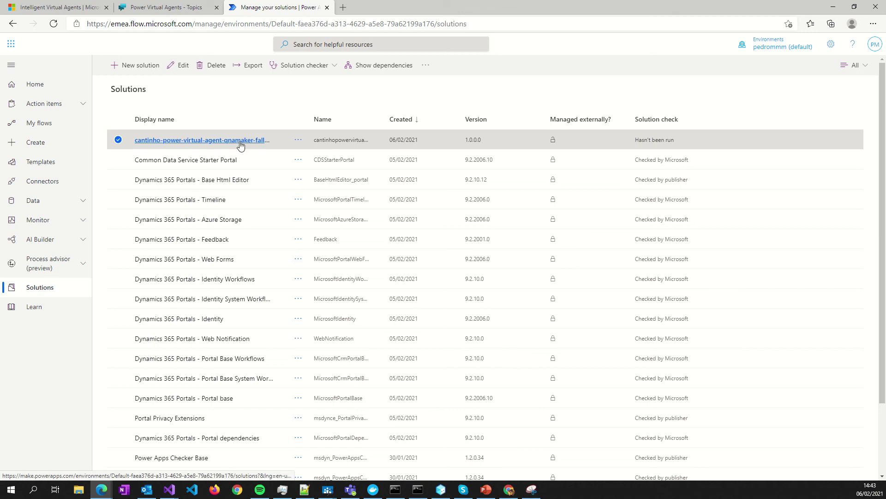
{"action": "left_click", "coordinate": [137, 69]}
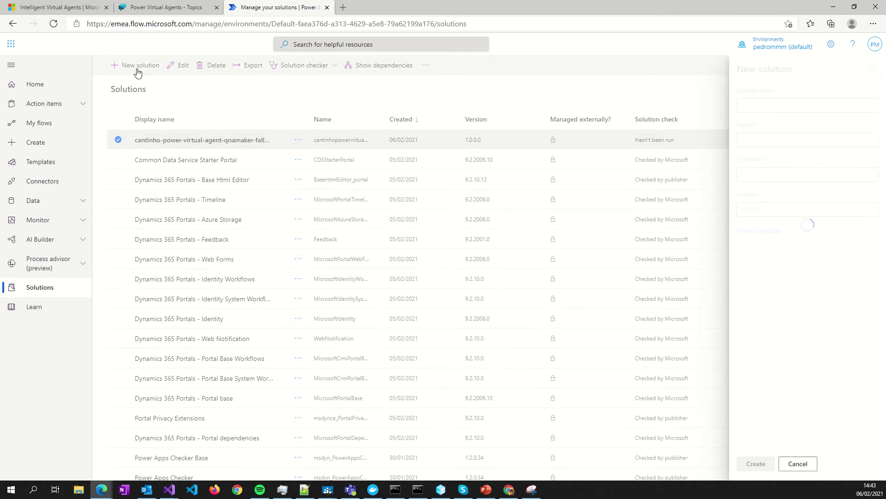
{"action": "left_click", "coordinate": [787, 106]}
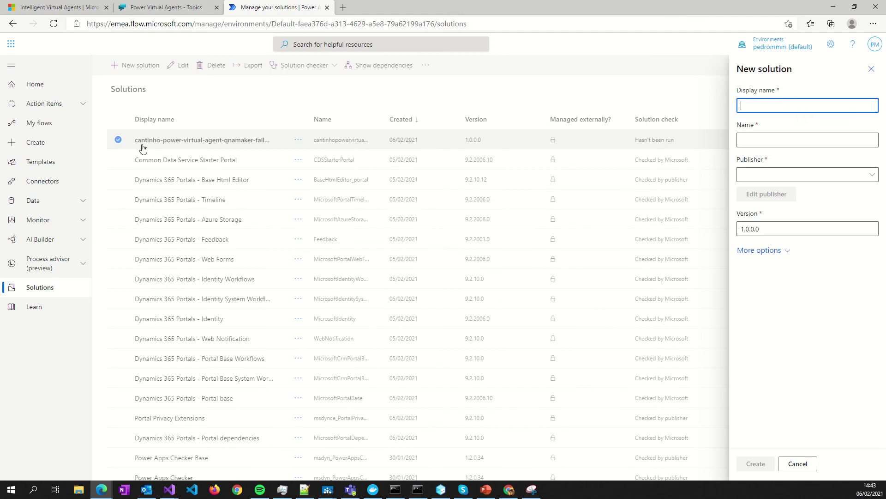
{"action": "type", "text": "cantinhocovid19"}
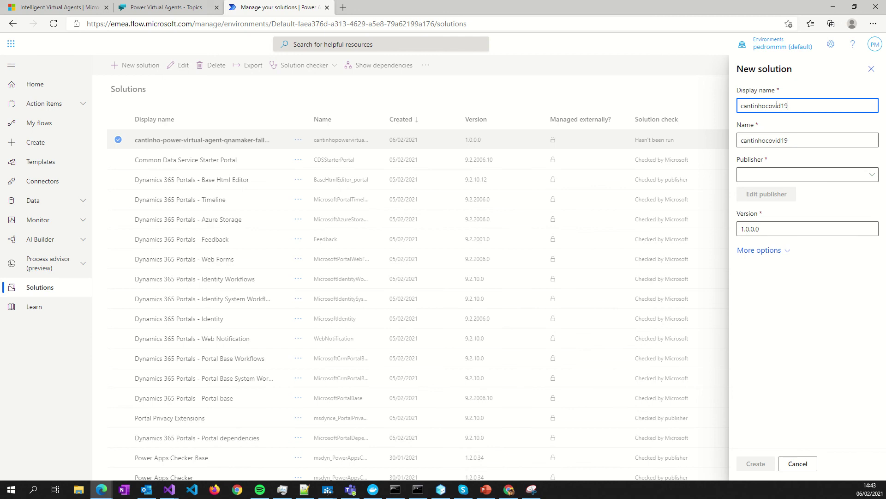
{"action": "left_click", "coordinate": [757, 174]}
{"action": "left_click", "coordinate": [769, 214]}
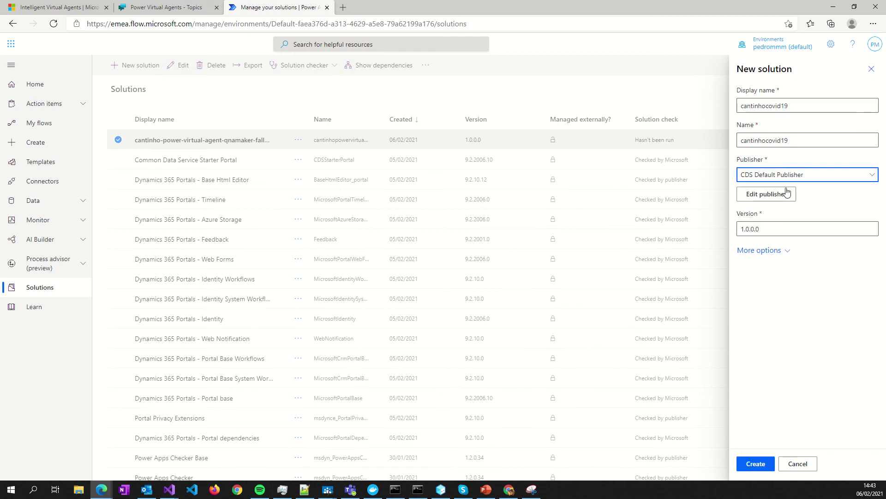
{"action": "left_click", "coordinate": [765, 179]}
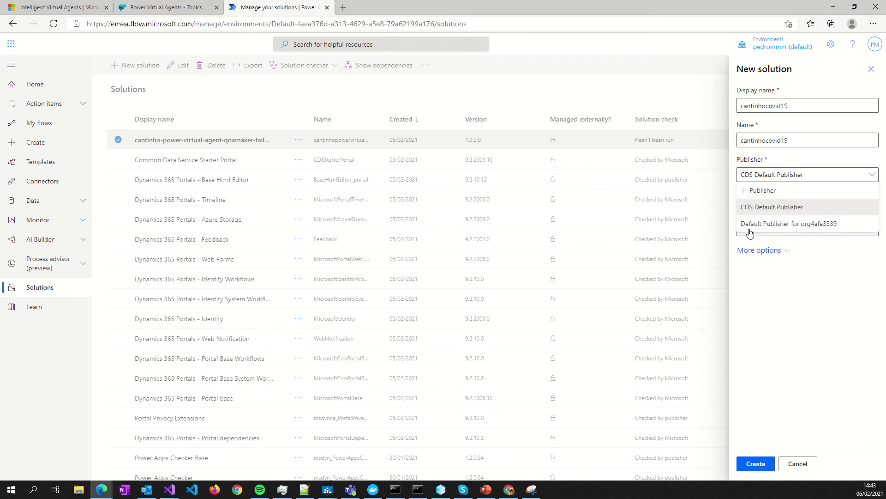
{"action": "left_click", "coordinate": [764, 181]}
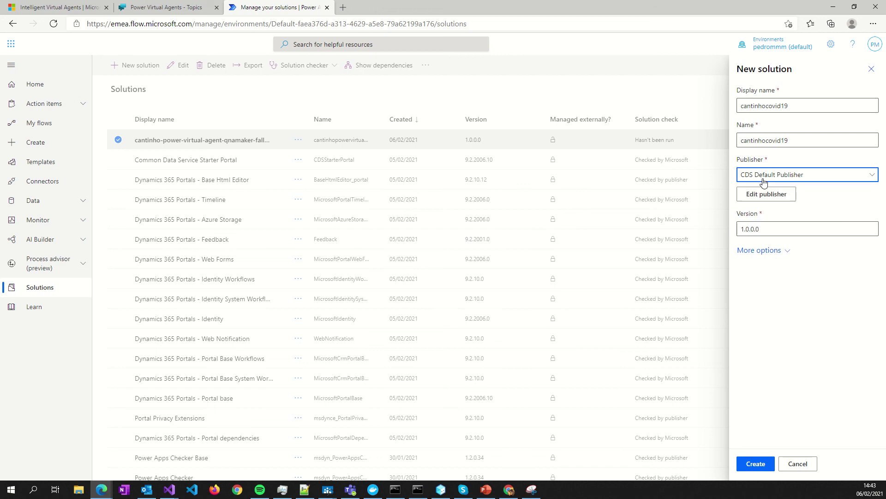
{"action": "left_click", "coordinate": [753, 463]}
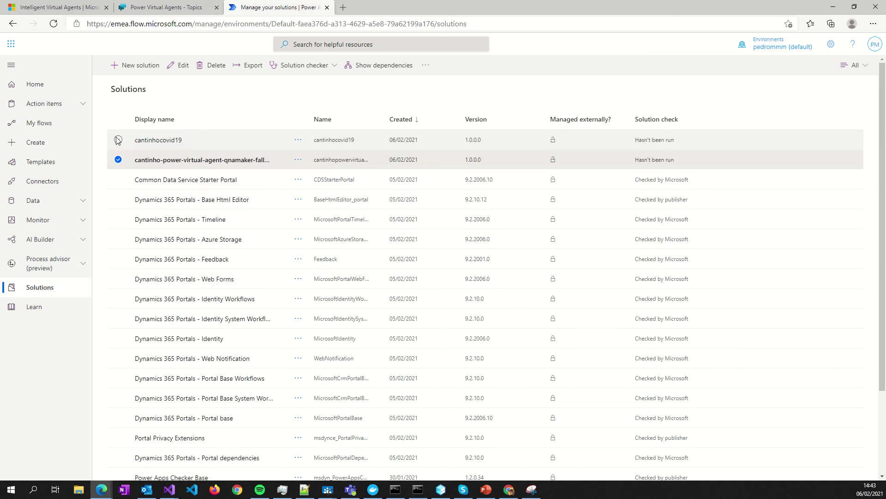
Add the existing "Generate answers using QnA Maker knowledge base" cloud flow from other solutions to cantinhocovid19, then return to the solutions list.
{"action": "left_click", "coordinate": [247, 140]}
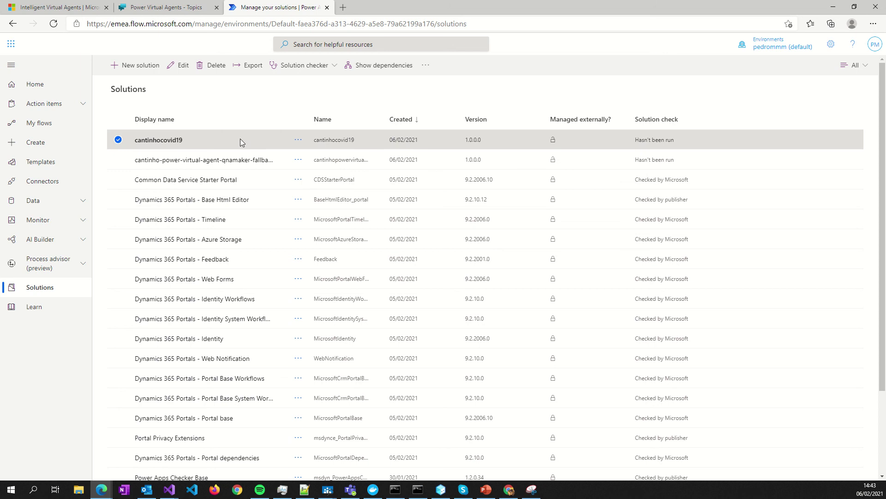
{"action": "left_click", "coordinate": [171, 140]}
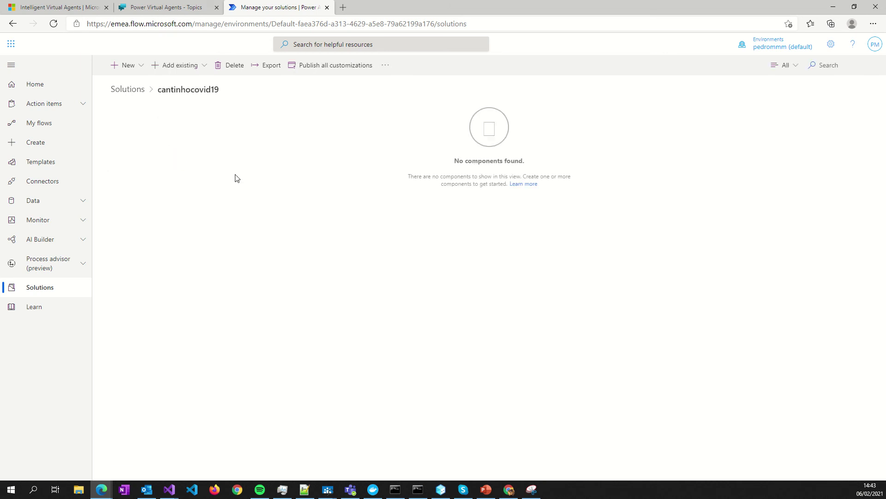
{"action": "left_click", "coordinate": [172, 67]}
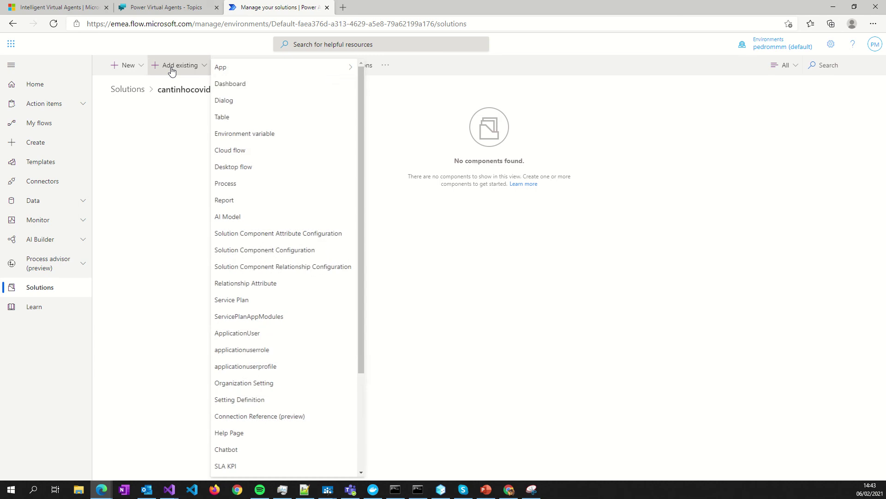
{"action": "left_click", "coordinate": [240, 152]}
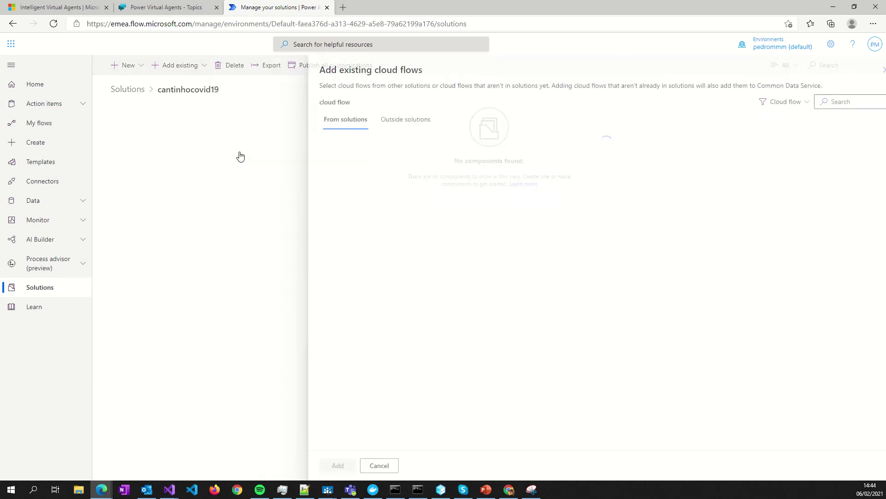
{"action": "left_click", "coordinate": [381, 121]}
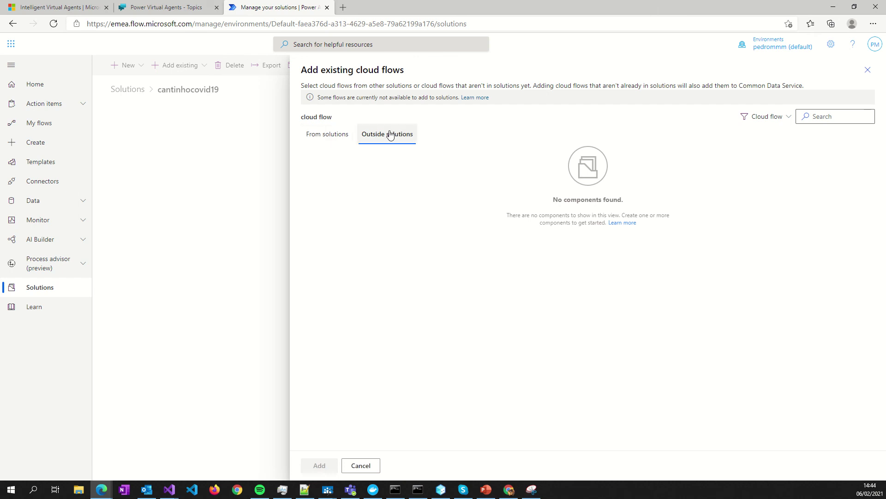
{"action": "left_click", "coordinate": [310, 134]}
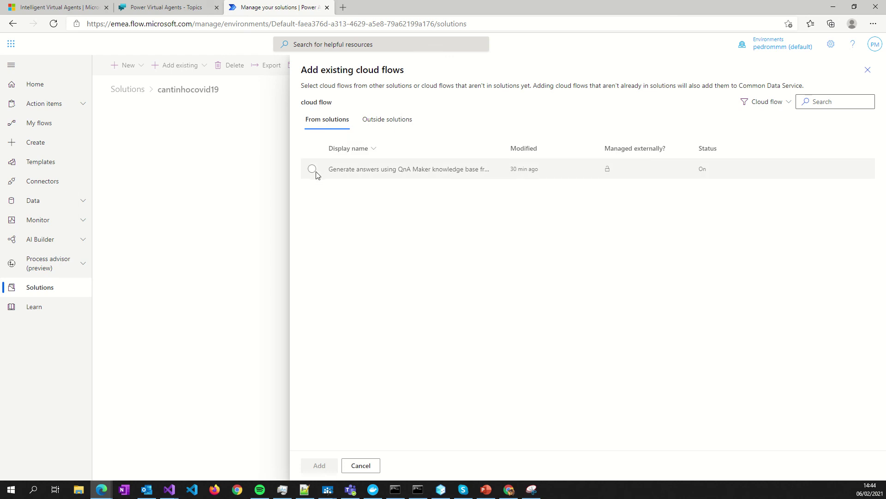
{"action": "left_click", "coordinate": [312, 169]}
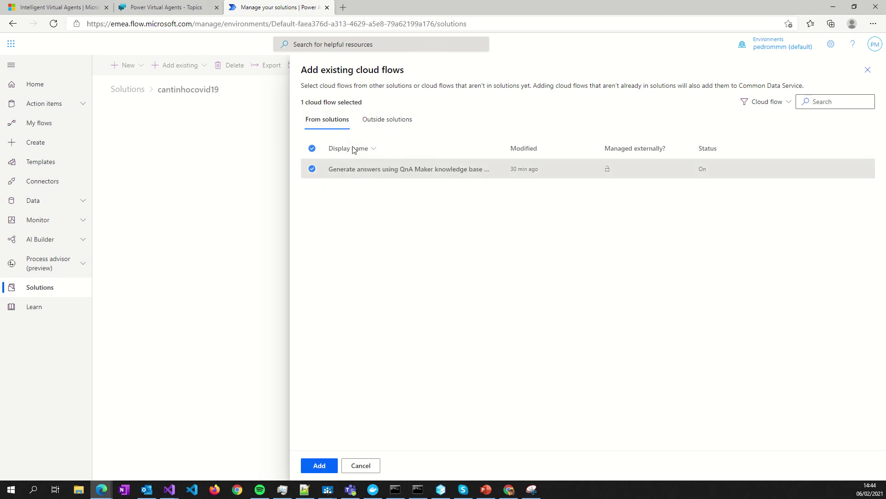
{"action": "left_click", "coordinate": [364, 120]}
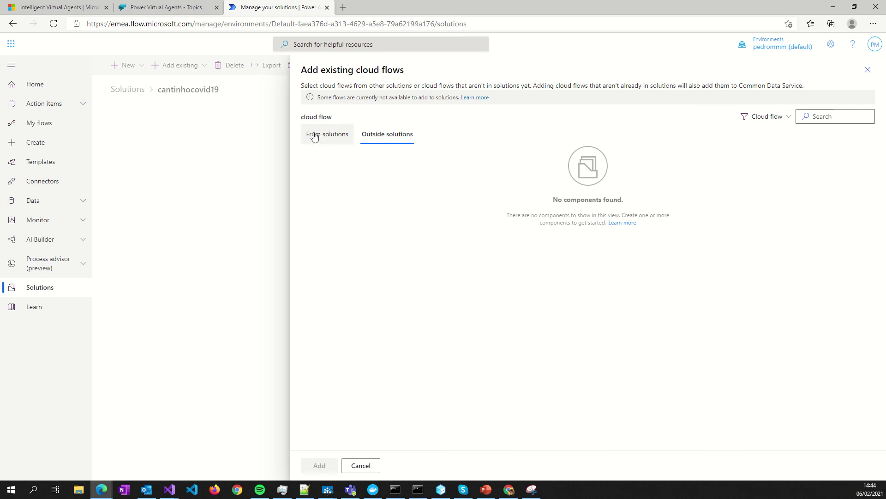
{"action": "left_click", "coordinate": [327, 128]}
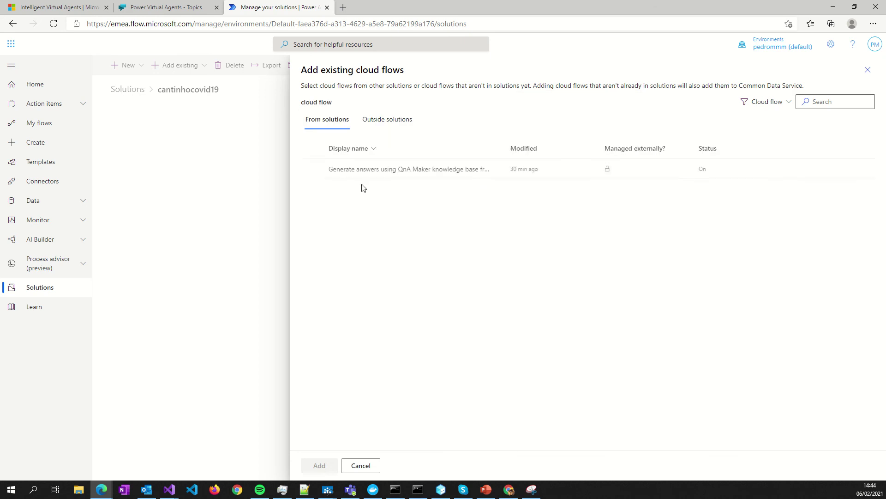
{"action": "left_click", "coordinate": [317, 177]}
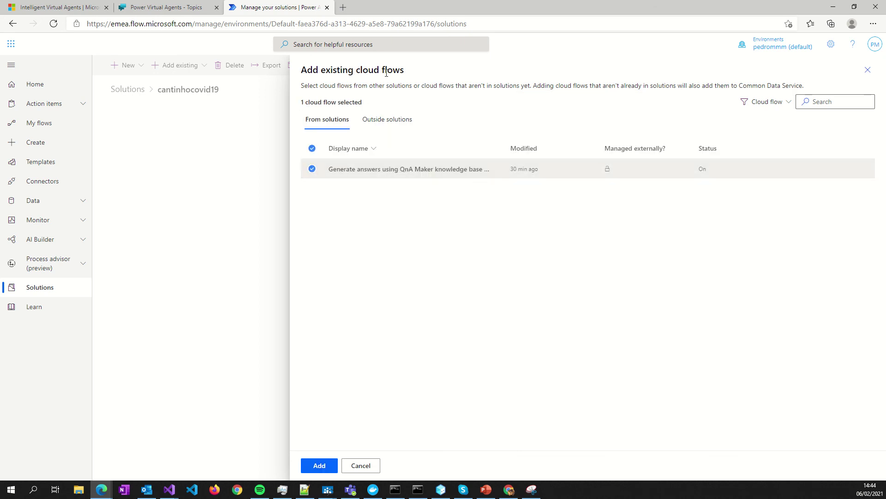
{"action": "left_click", "coordinate": [314, 467]}
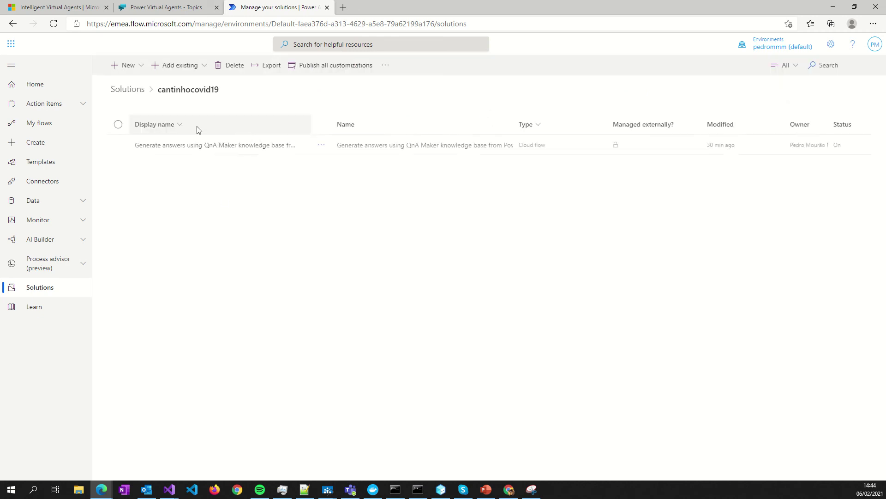
{"action": "left_click", "coordinate": [130, 95]}
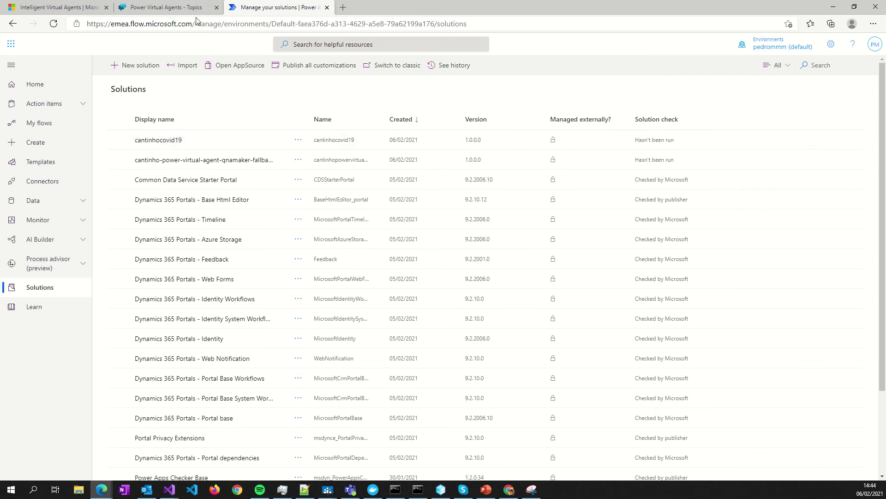
Switch to the Fallback topic in Power Virtual Agents, reload it and call the "Generate answers using QnA Maker" flow after the message.
{"action": "left_click", "coordinate": [171, 7]}
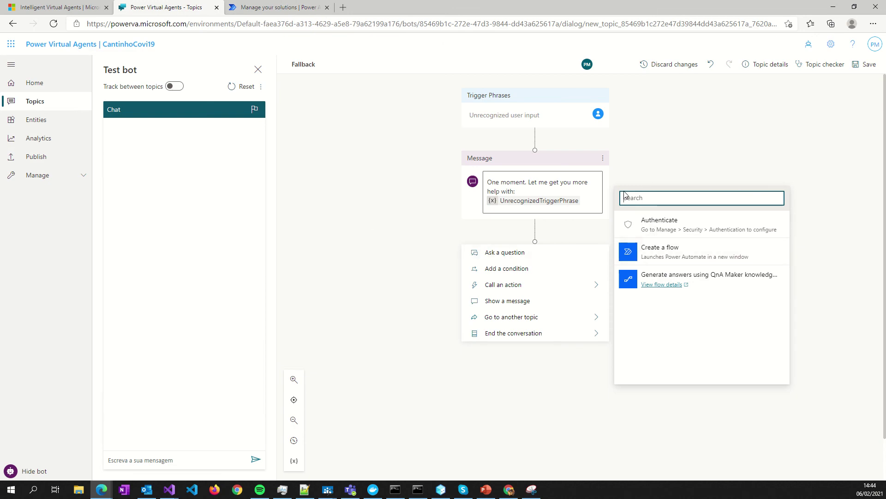
{"action": "left_click", "coordinate": [53, 24]}
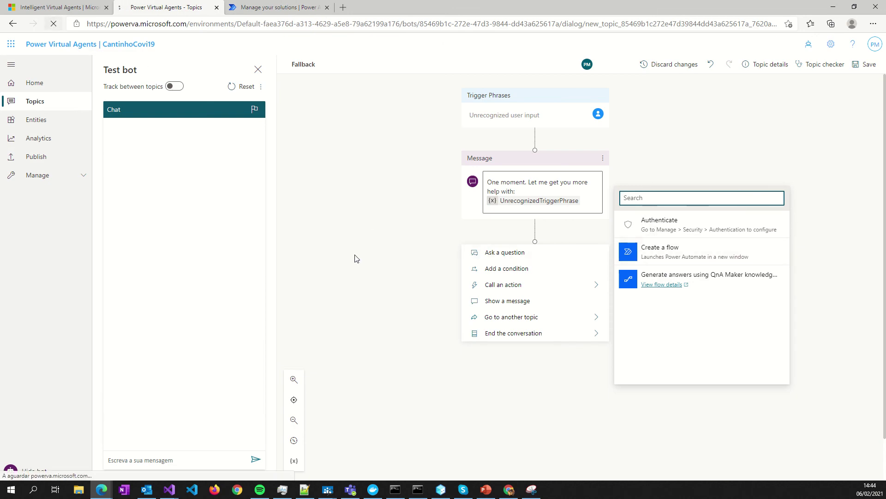
{"action": "left_click", "coordinate": [469, 74]}
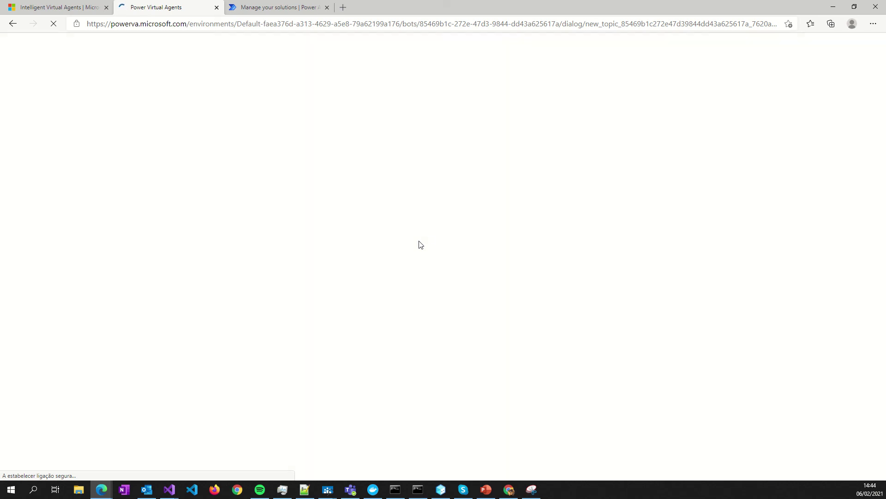
{"action": "mouse_move", "coordinate": [439, 3]}
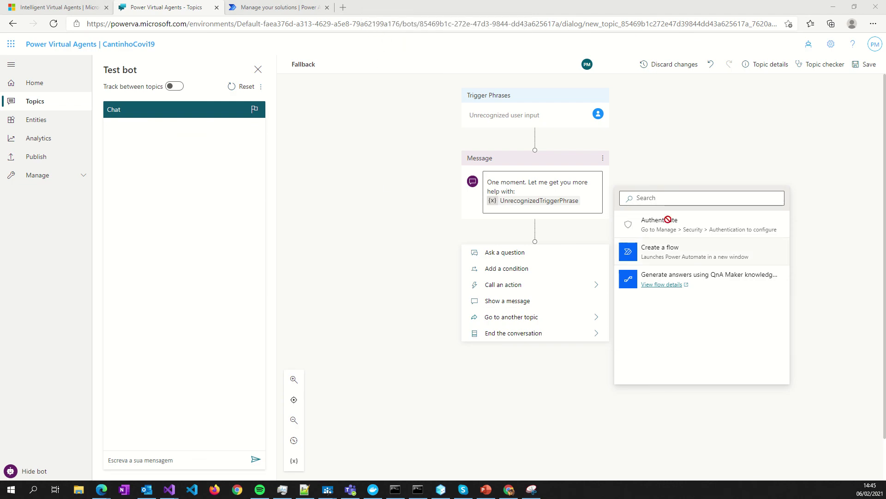
{"action": "left_click", "coordinate": [710, 279]}
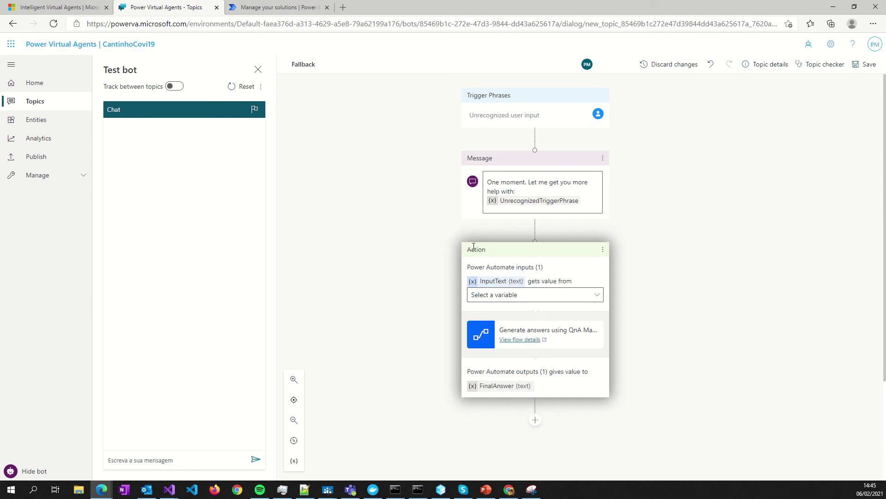
Feed the action's InputText from bot.UnrecognizedTriggerPhrase and check the properties of its FinalAnswer output variable.
{"action": "scroll", "coordinate": [536, 261], "scroll_direction": "down", "scroll_amount": 3}
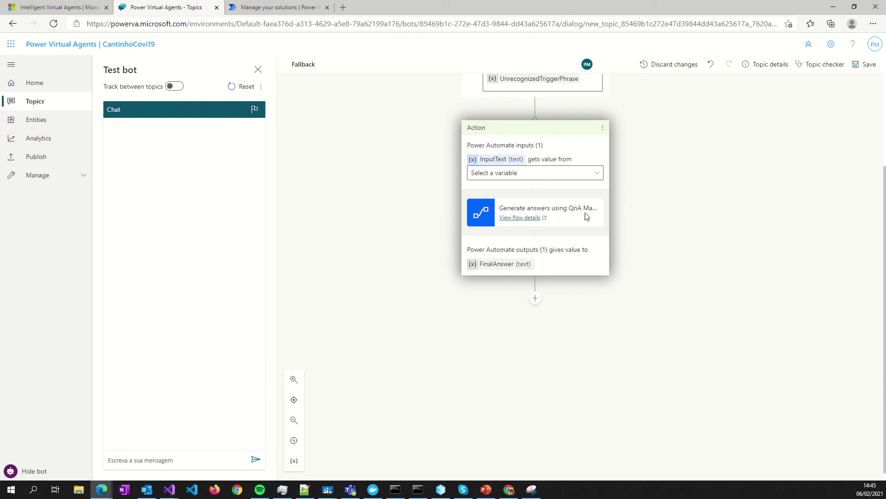
{"action": "left_click", "coordinate": [505, 172]}
{"action": "left_click", "coordinate": [497, 191]}
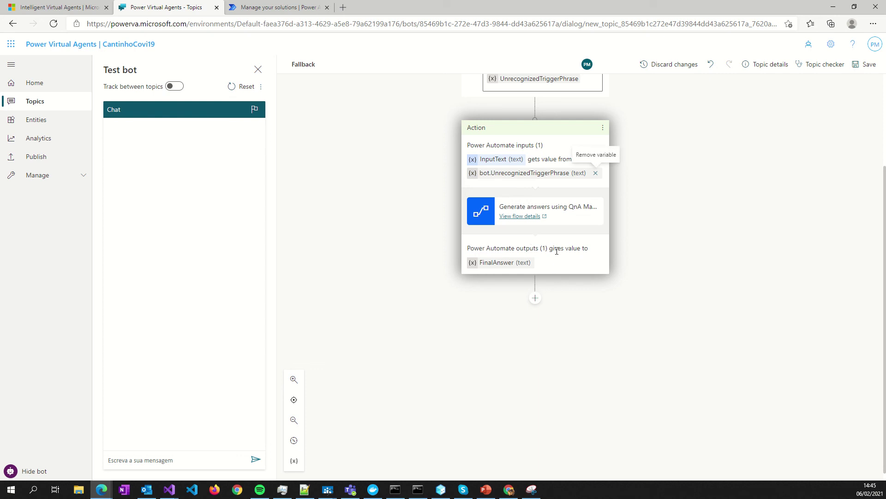
{"action": "left_click", "coordinate": [521, 263]}
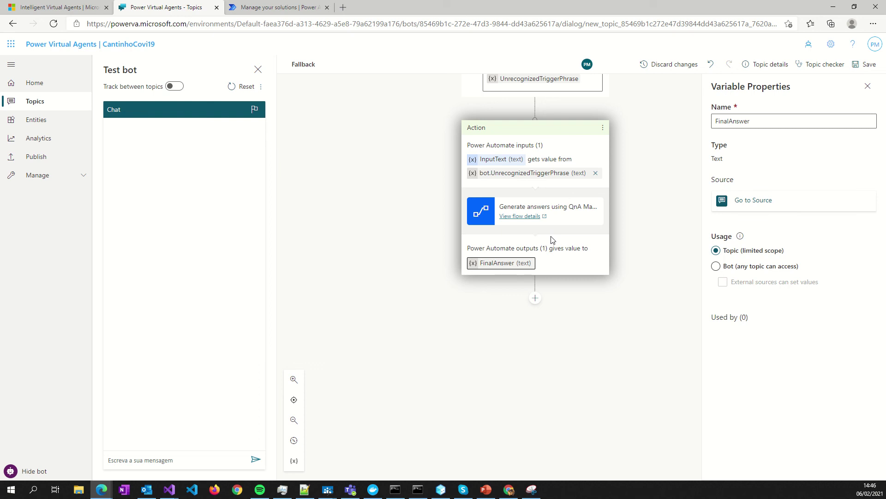
{"action": "left_click", "coordinate": [480, 308]}
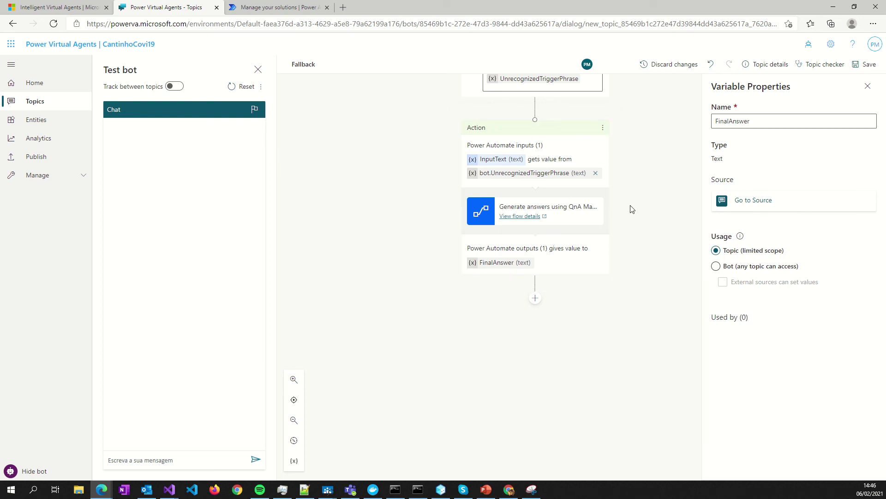
{"action": "scroll", "coordinate": [633, 212], "scroll_direction": "up", "scroll_amount": 3}
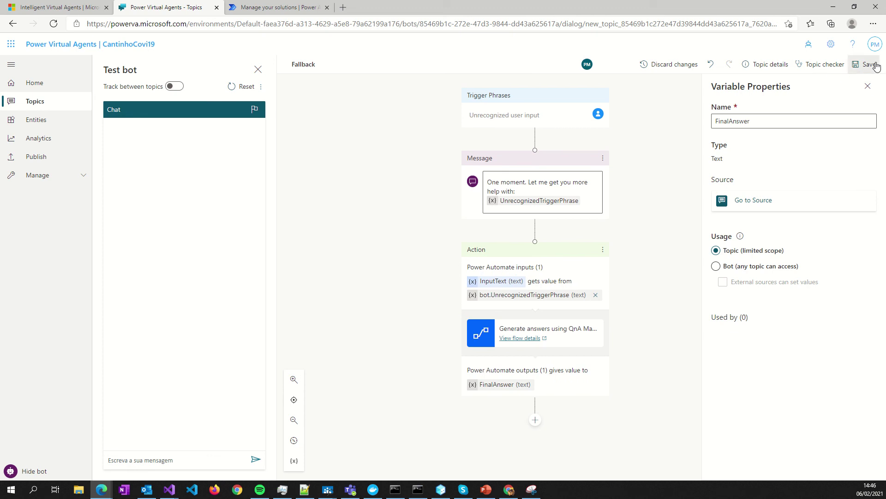
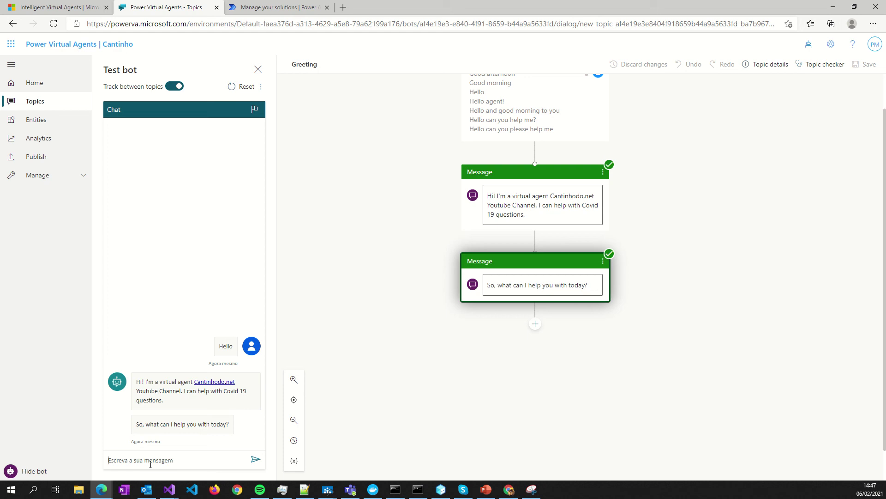
Ask the Cantinho test bot "What is Covid 19" and examine the answer it gives through the Fallback topic.
{"action": "type", "text": "What is Covid 19"}
{"action": "key", "text": "Return"}
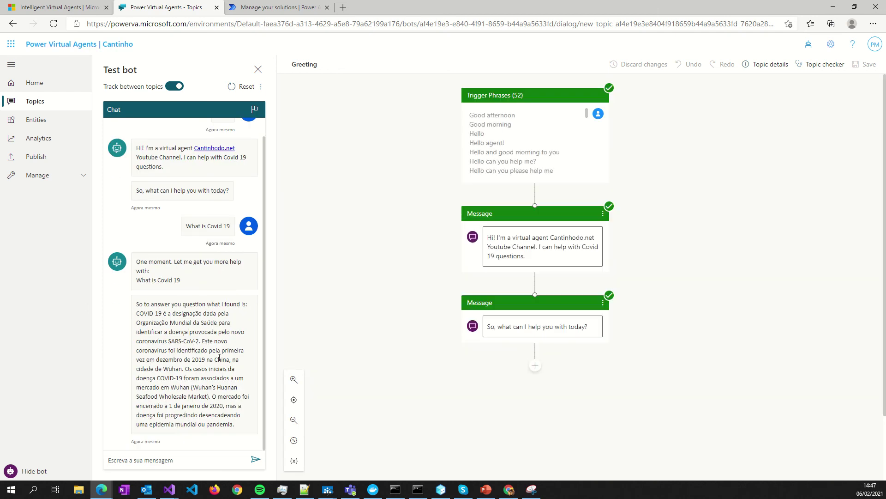
{"action": "left_click_drag", "start_coordinate": [236, 424], "coordinate": [136, 313]}
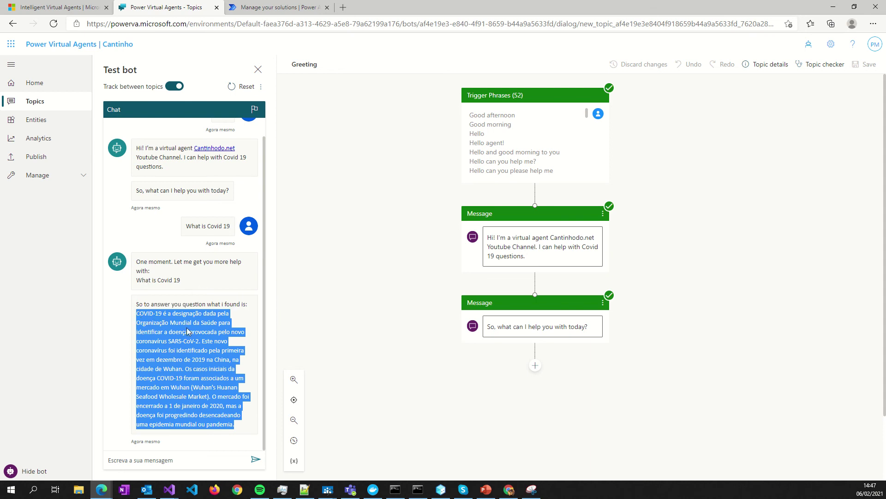
{"action": "left_click", "coordinate": [137, 311]}
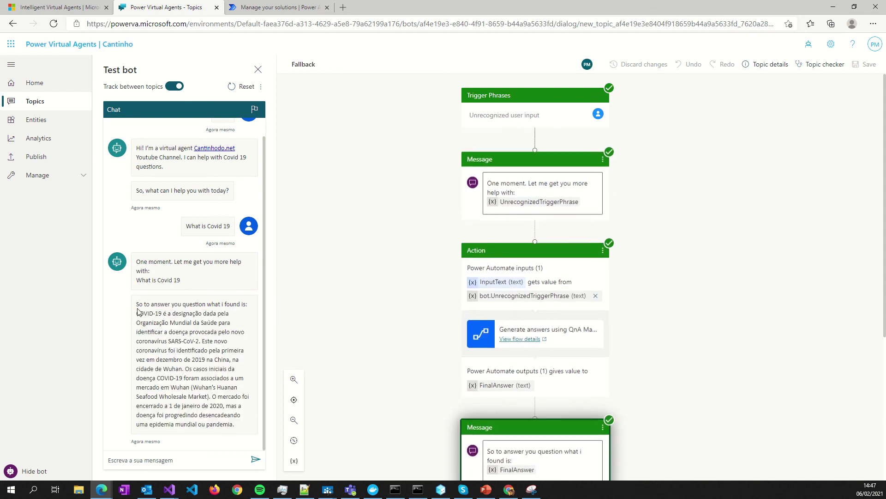
Compare the wording of the test bot's Covid 19 answer with the message and action nodes of the Fallback topic.
{"action": "left_click_drag", "start_coordinate": [137, 312], "coordinate": [136, 304]}
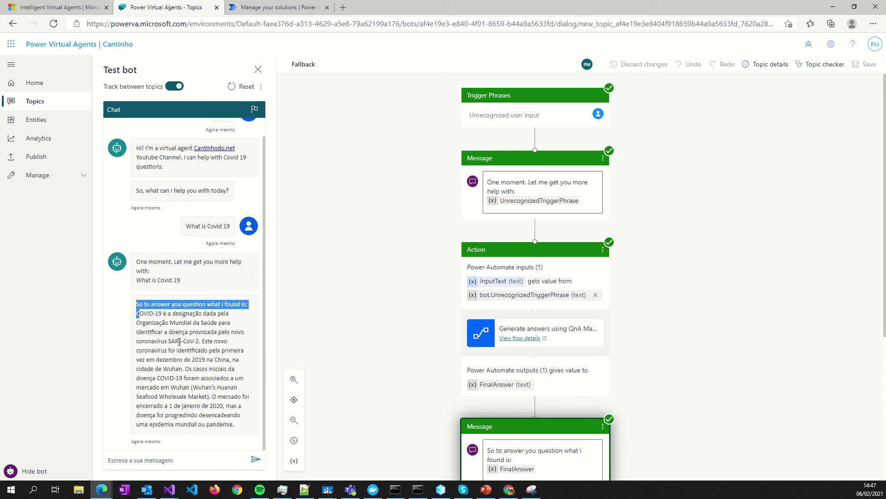
{"action": "left_click", "coordinate": [414, 285]}
{"action": "scroll", "coordinate": [414, 285], "scroll_direction": "down", "scroll_amount": 1}
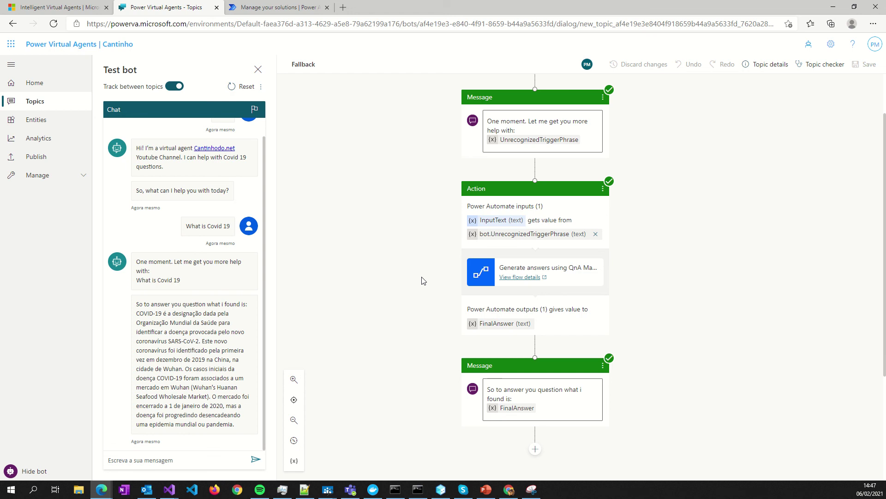
{"action": "scroll", "coordinate": [451, 198], "scroll_direction": "up", "scroll_amount": 1}
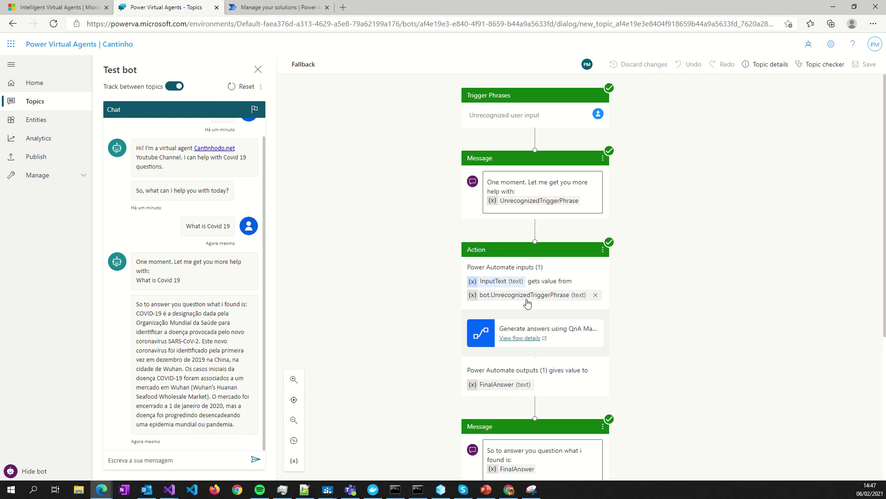
View the flow details of the Fallback topic's "Generate answers using QnA Maker" action and highlight the flow's name.
{"action": "scroll", "coordinate": [510, 317], "scroll_direction": "down", "scroll_amount": 3}
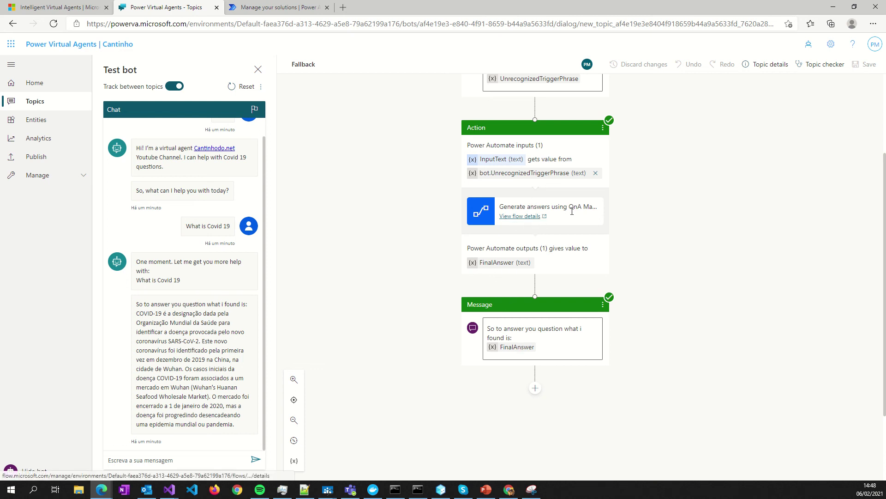
{"action": "left_click", "coordinate": [533, 216]}
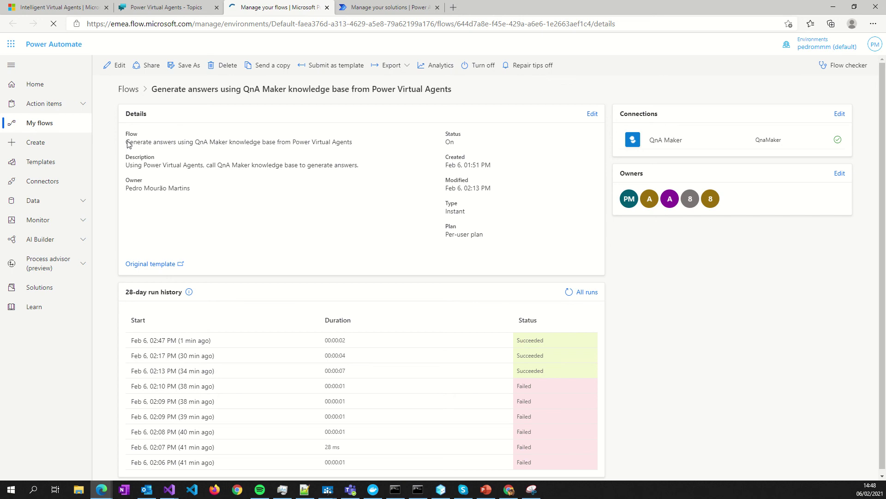
{"action": "left_click_drag", "start_coordinate": [127, 144], "coordinate": [348, 147]}
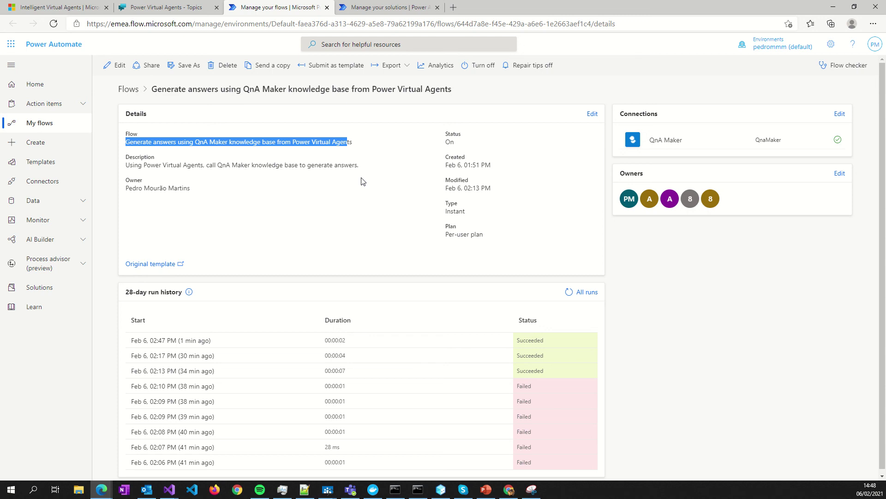
Switch to the PowerPoint presentation, review the "Arquitecture of the solution" slide and put the presentation away.
{"action": "left_click", "coordinate": [486, 491]}
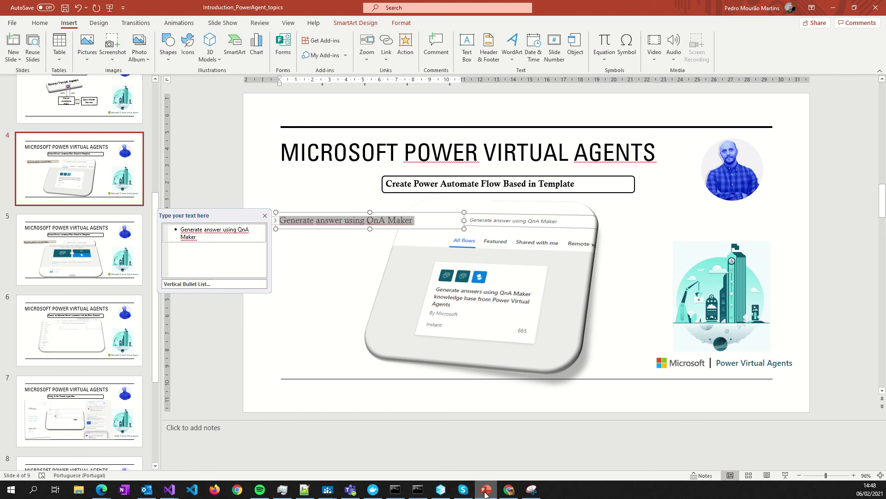
{"action": "scroll", "coordinate": [96, 257], "scroll_direction": "up", "scroll_amount": 5}
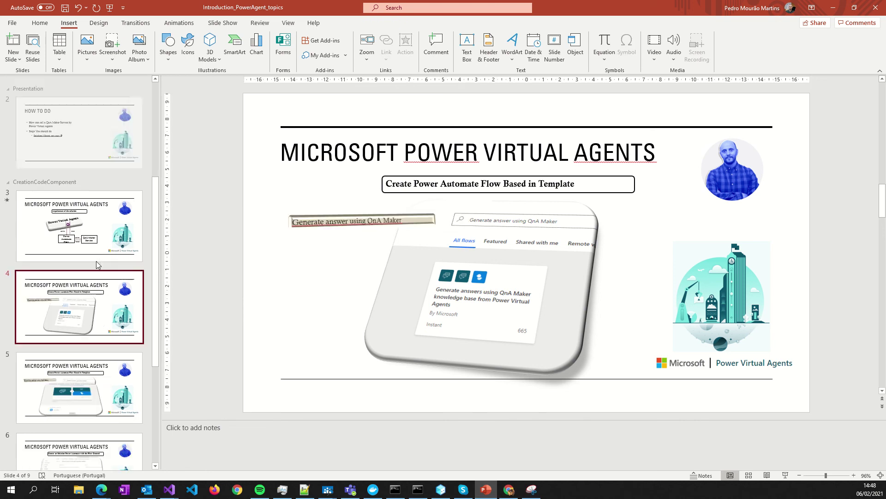
{"action": "left_click", "coordinate": [40, 299]}
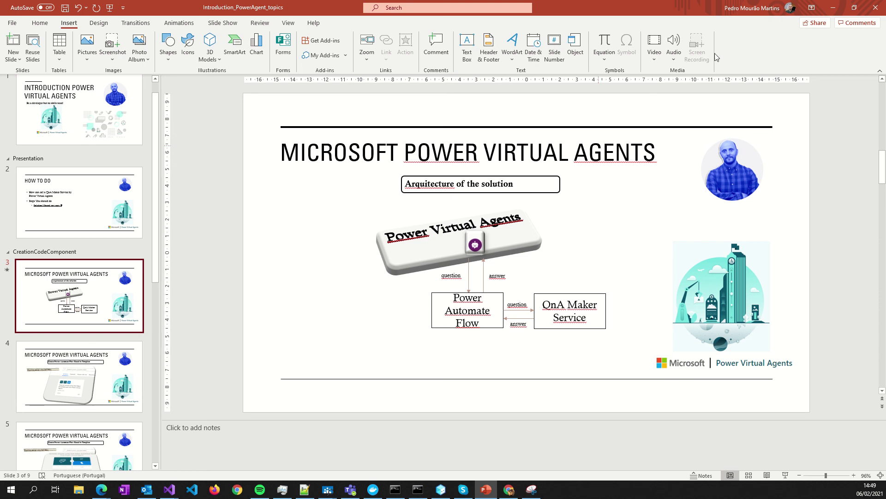
{"action": "left_click", "coordinate": [832, 7]}
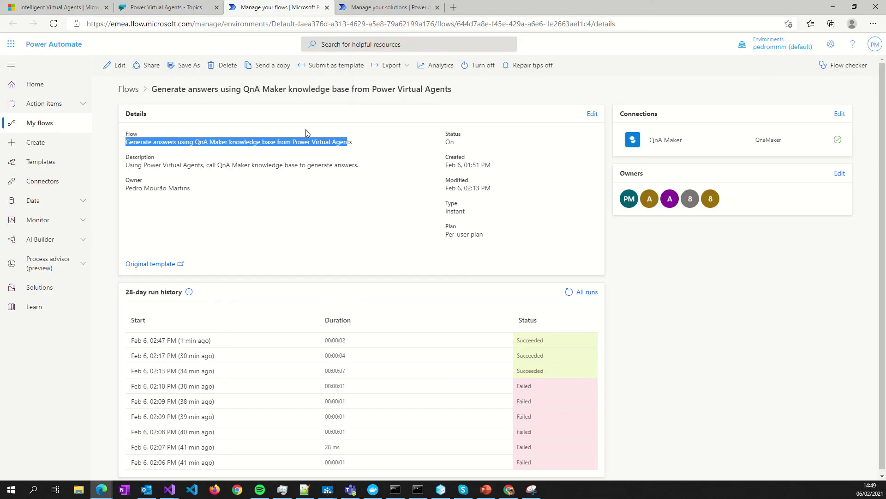
Return to the Fallback topic in Power Virtual Agents and show the settings that include the System fallback option.
{"action": "left_click", "coordinate": [166, 7]}
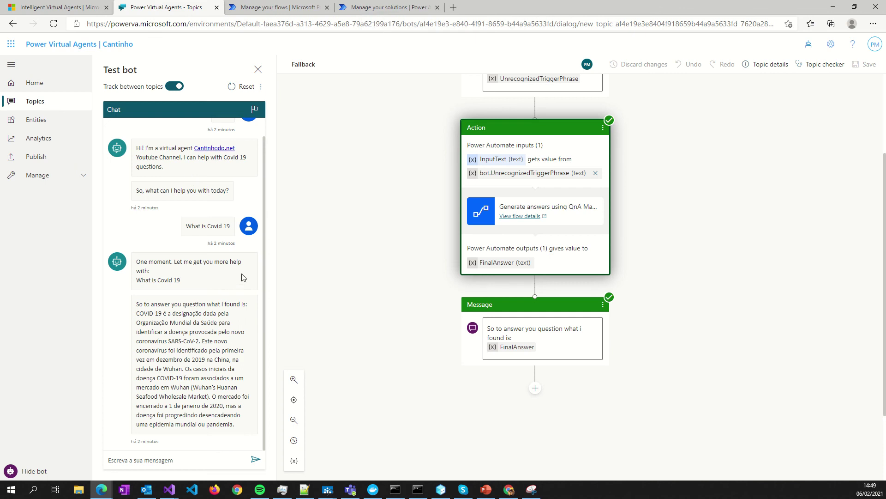
{"action": "left_click", "coordinate": [827, 48]}
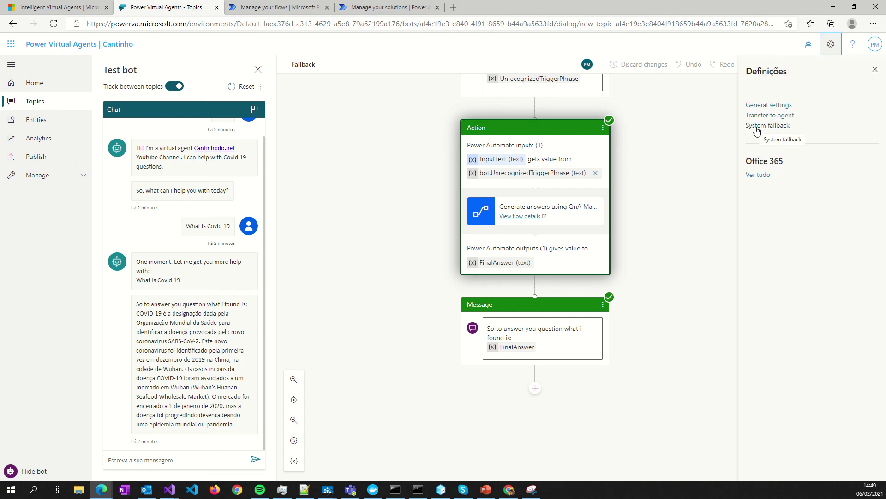
{"action": "left_click", "coordinate": [383, 223]}
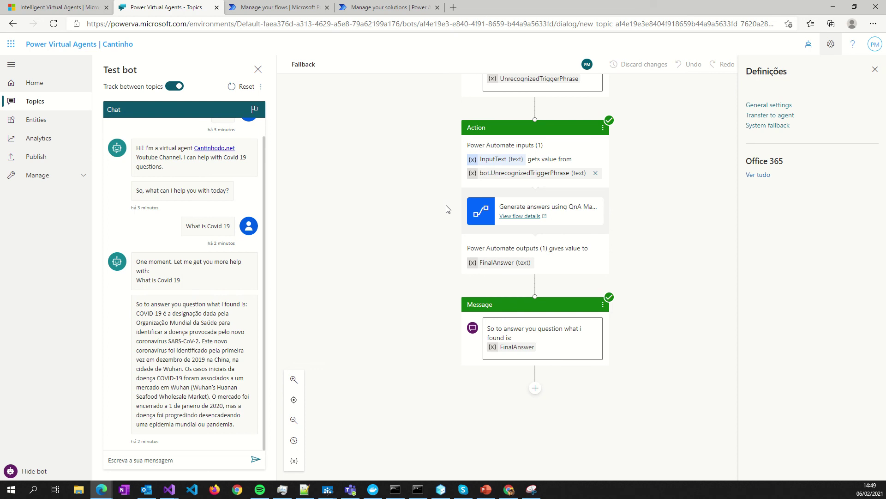
{"action": "mouse_move", "coordinate": [471, 4]}
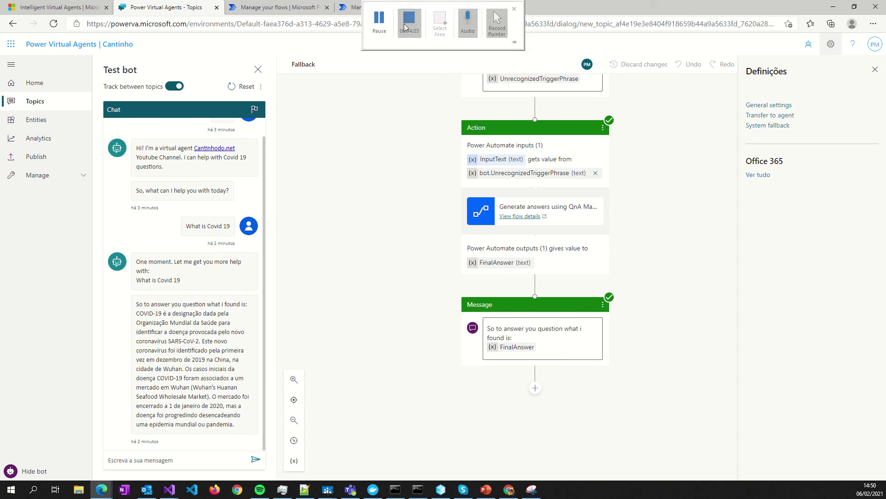